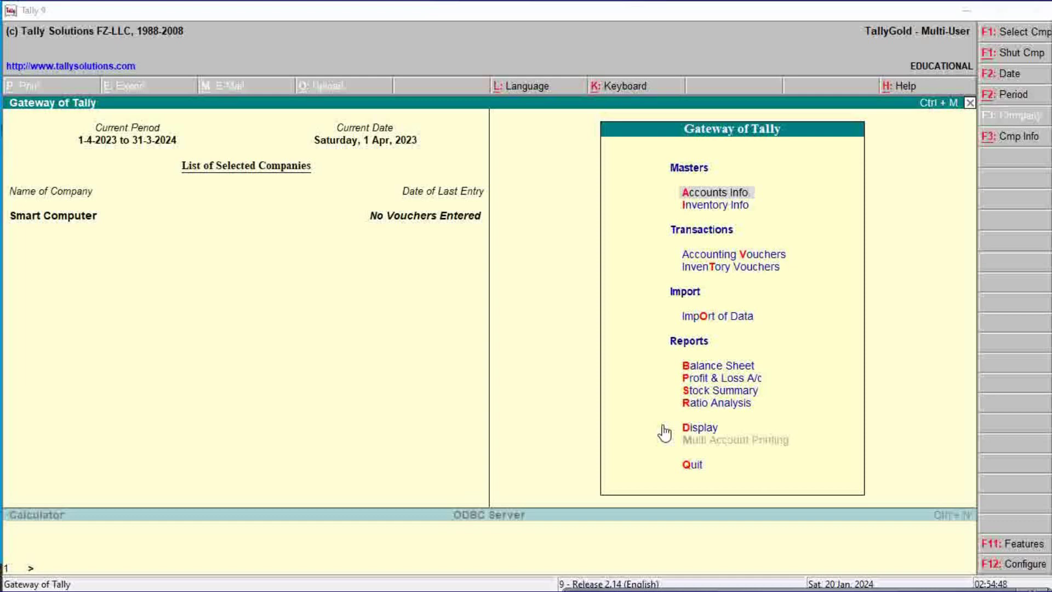
Step: In the company's inventory features, set Maintain Multiple Godowns to Yes
{"action": "left_click", "coordinate": [663, 427]}
{"action": "key", "text": "F11"}
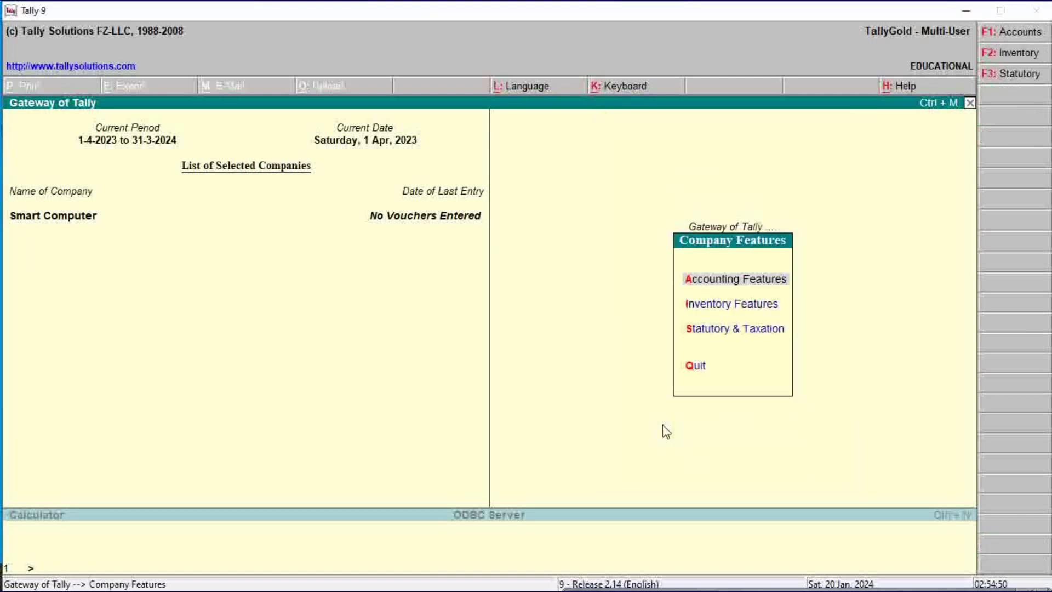
{"action": "key", "text": "Down"}
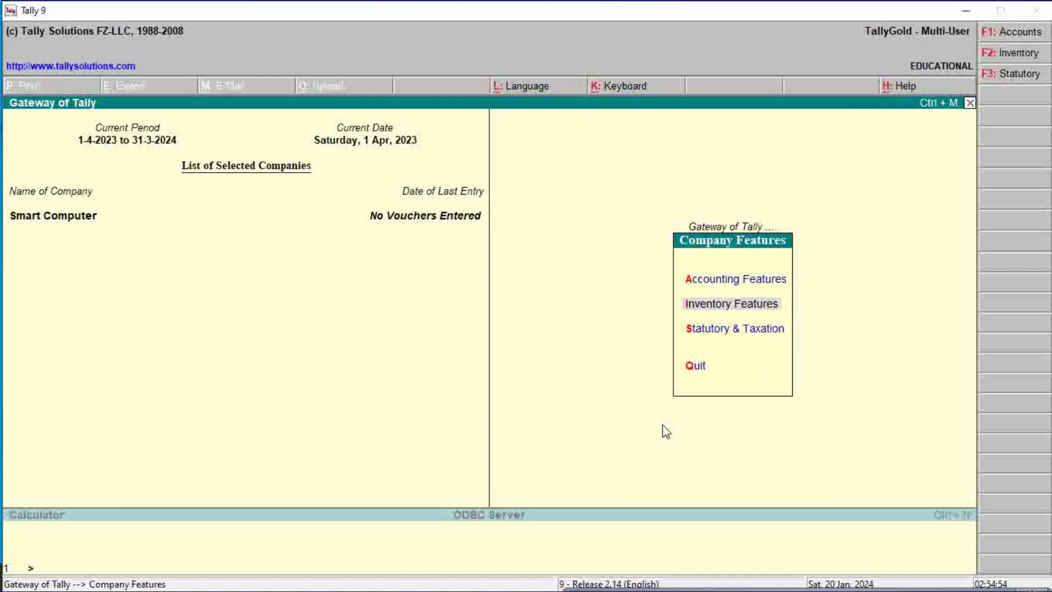
{"action": "key", "text": "Return"}
{"action": "key", "text": "Return"}
{"action": "key", "text": "Return"}
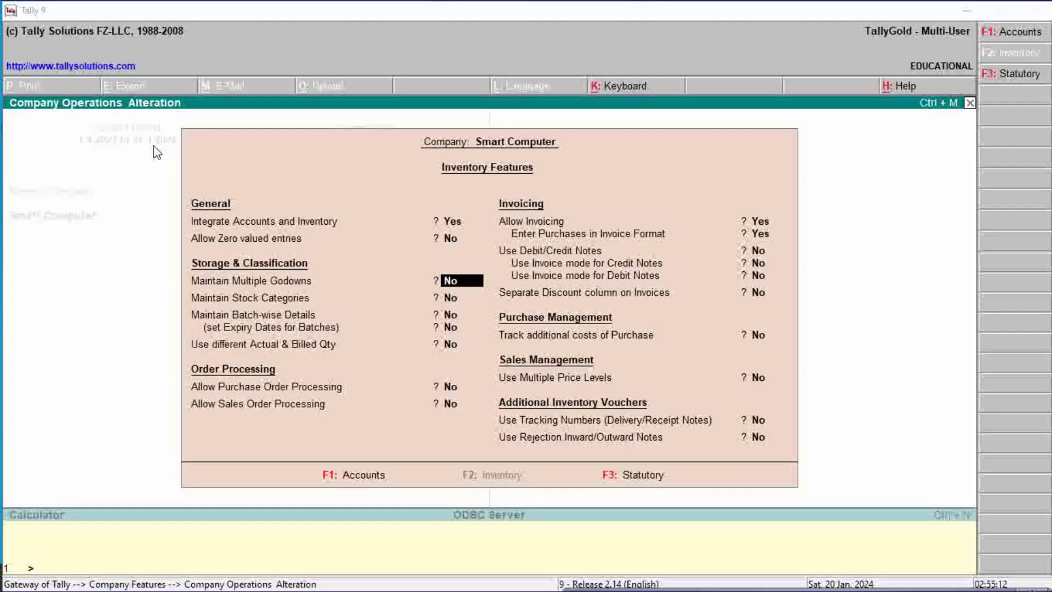
{"action": "left_click", "coordinate": [388, 286]}
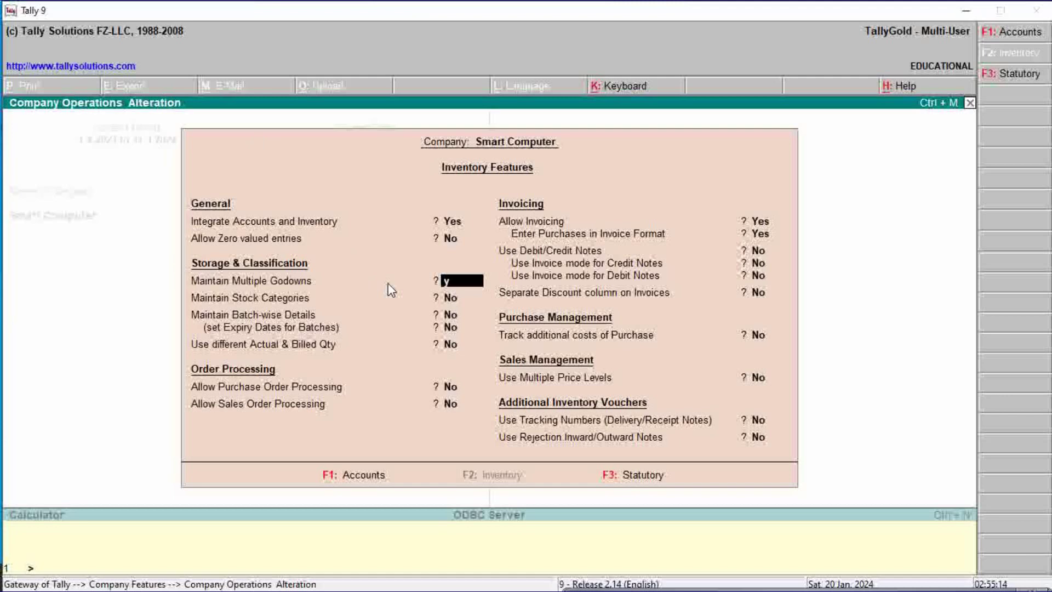
{"action": "key", "text": "y"}
{"action": "key", "text": "Return"}
Step: Enable debit/credit notes, with invoice mode for both credit notes and debit notes, and save the inventory features
{"action": "key", "text": "Return"}
{"action": "key", "text": "Return"}
{"action": "key", "text": "Return"}
{"action": "key", "text": "Return"}
{"action": "key", "text": "Return"}
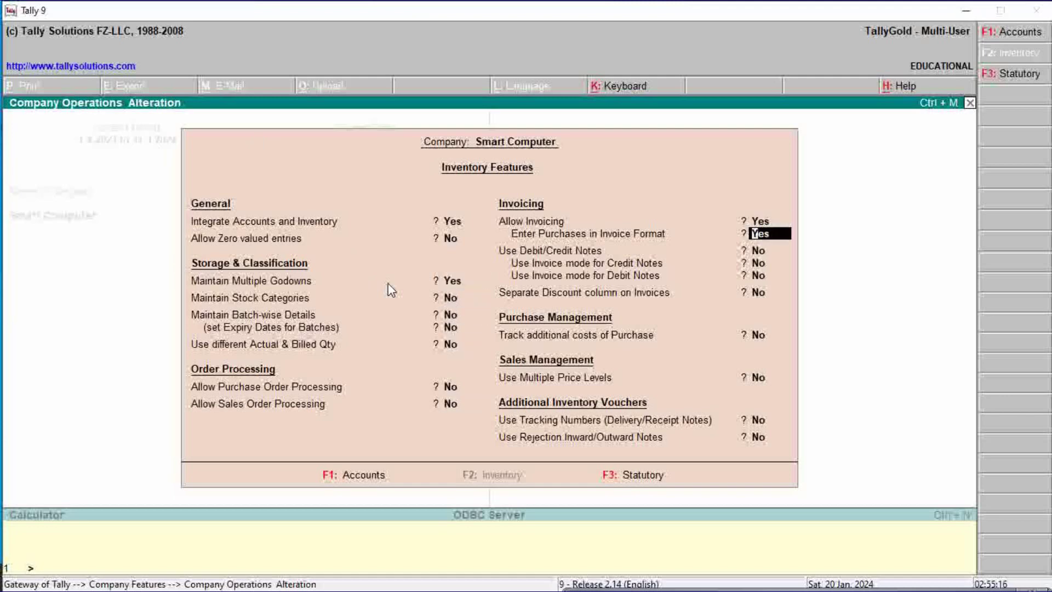
{"action": "key", "text": "Return"}
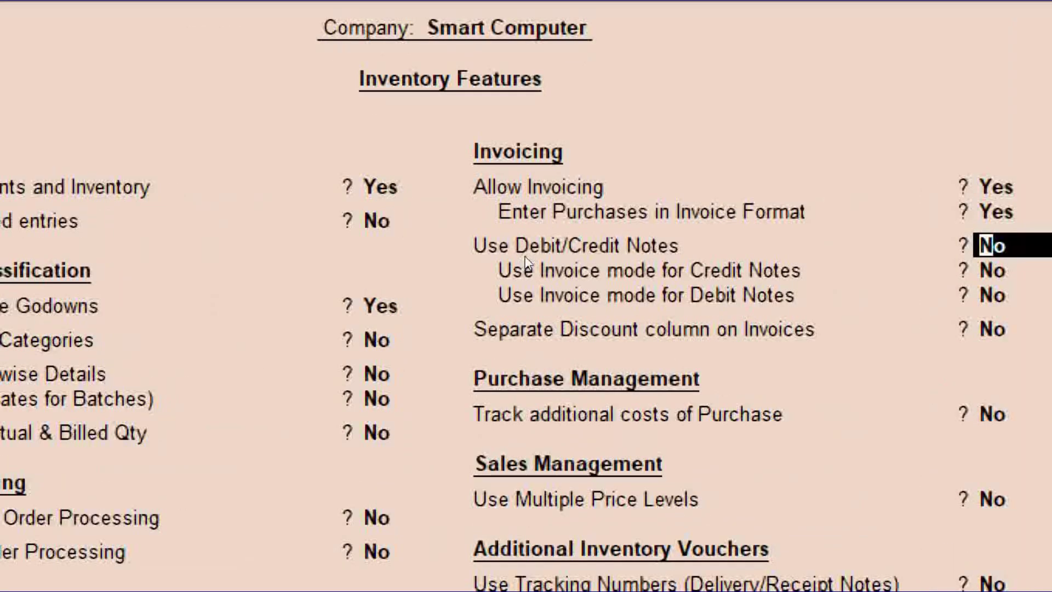
{"action": "type", "text": "y"}
{"action": "key", "text": "Return"}
{"action": "type", "text": "y"}
{"action": "key", "text": "Return"}
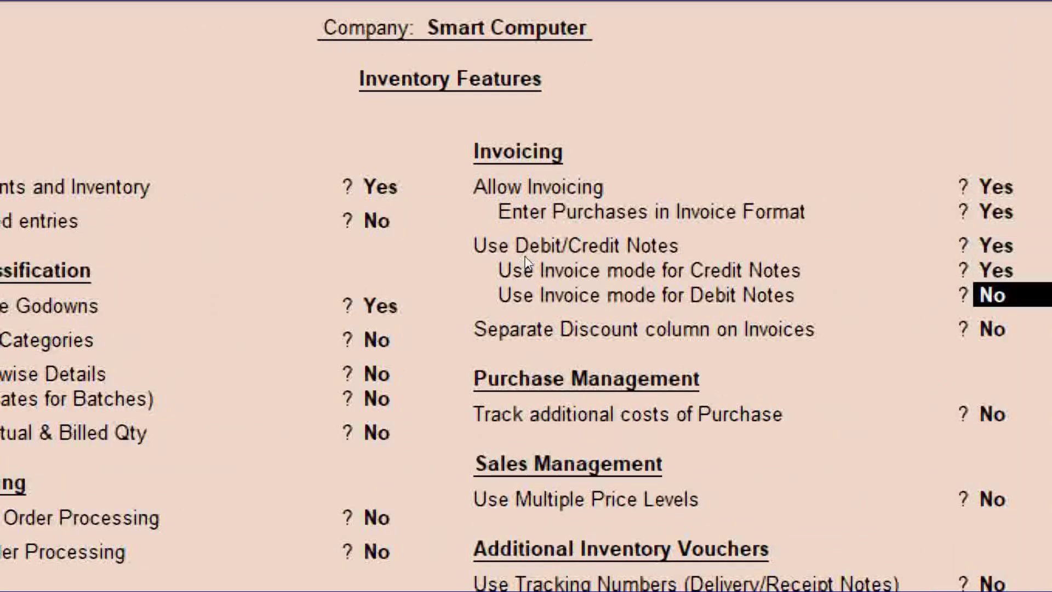
{"action": "type", "text": "y"}
{"action": "key", "text": "Return"}
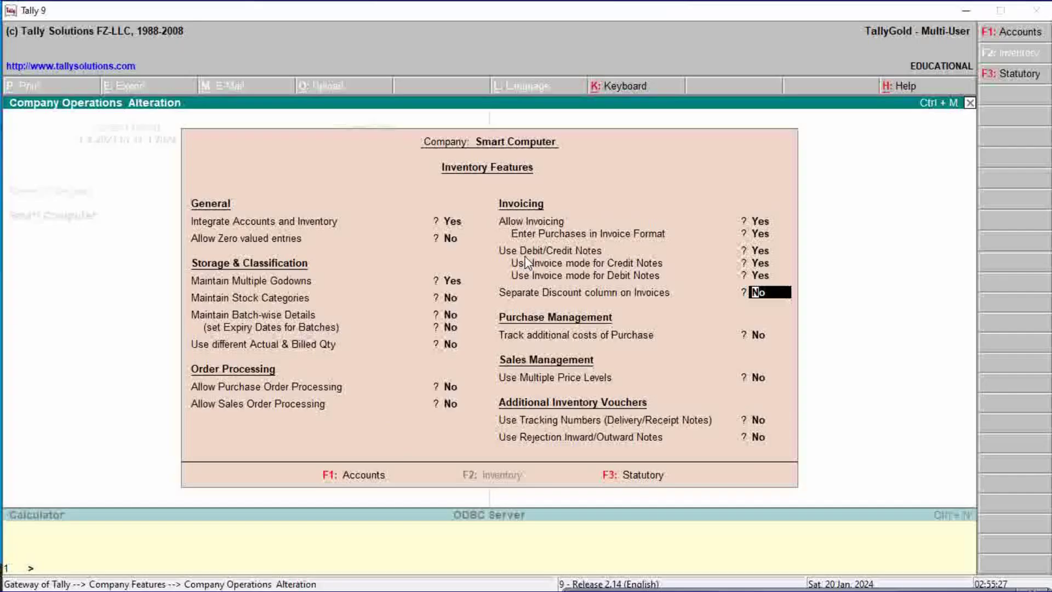
{"action": "key", "text": "Return"}
{"action": "key", "text": "Return"}
{"action": "key", "text": "Return"}
{"action": "key", "text": "Return"}
{"action": "key", "text": "Return"}
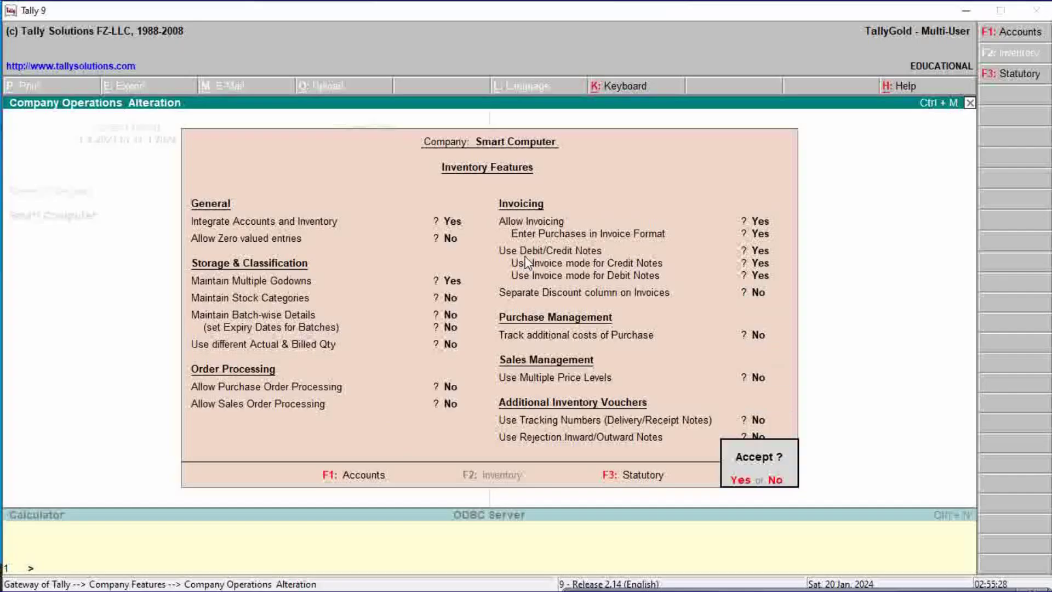
{"action": "key", "text": "y"}
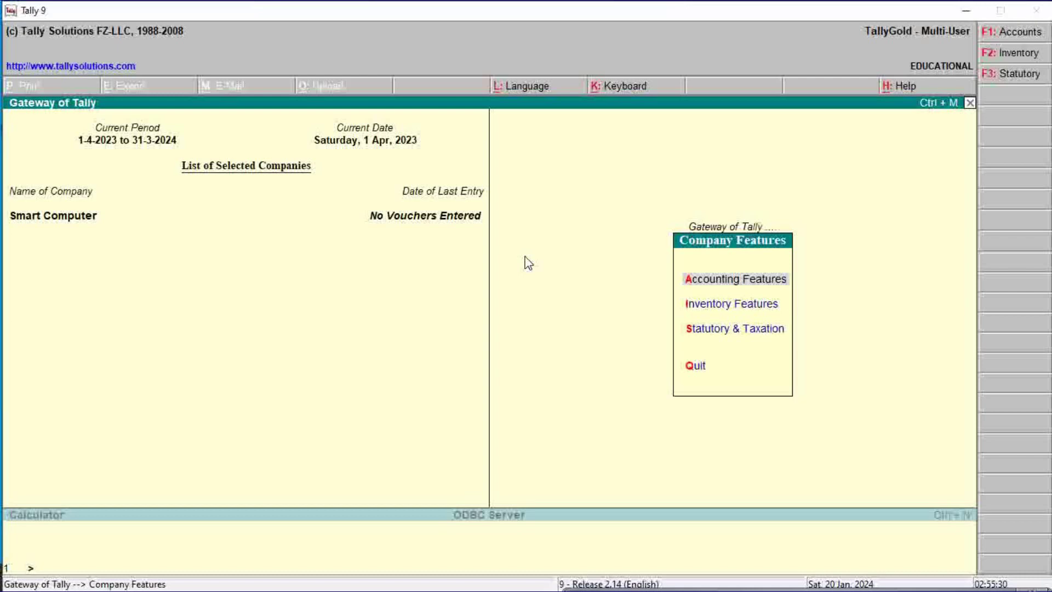
{"action": "key", "text": "Escape"}
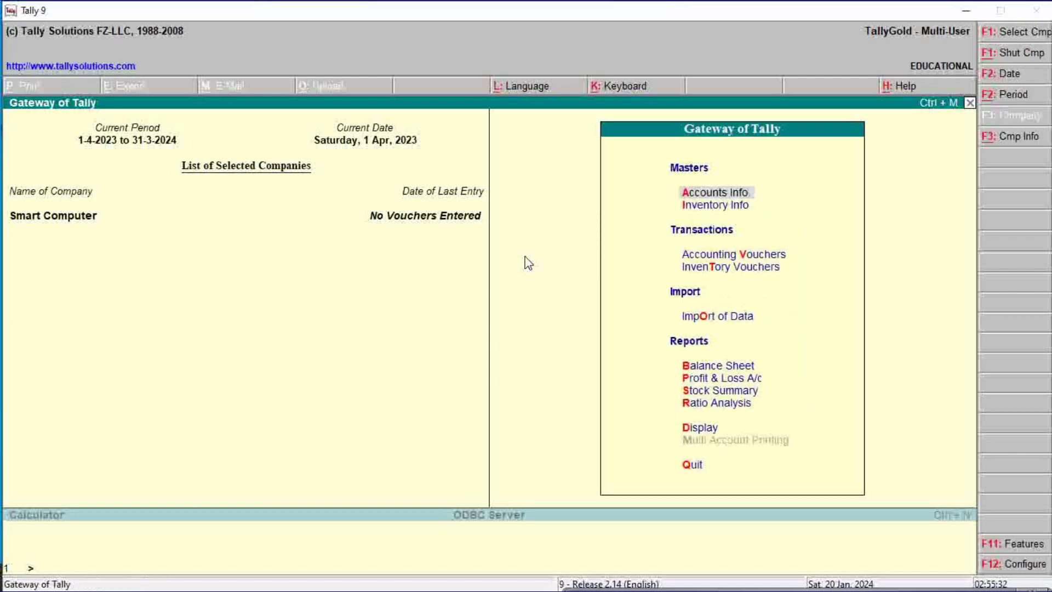
Step: Create a single ledger in the owner's first name under Capital Account, leaving the mailing and tax details blank
{"action": "key", "text": "Return"}
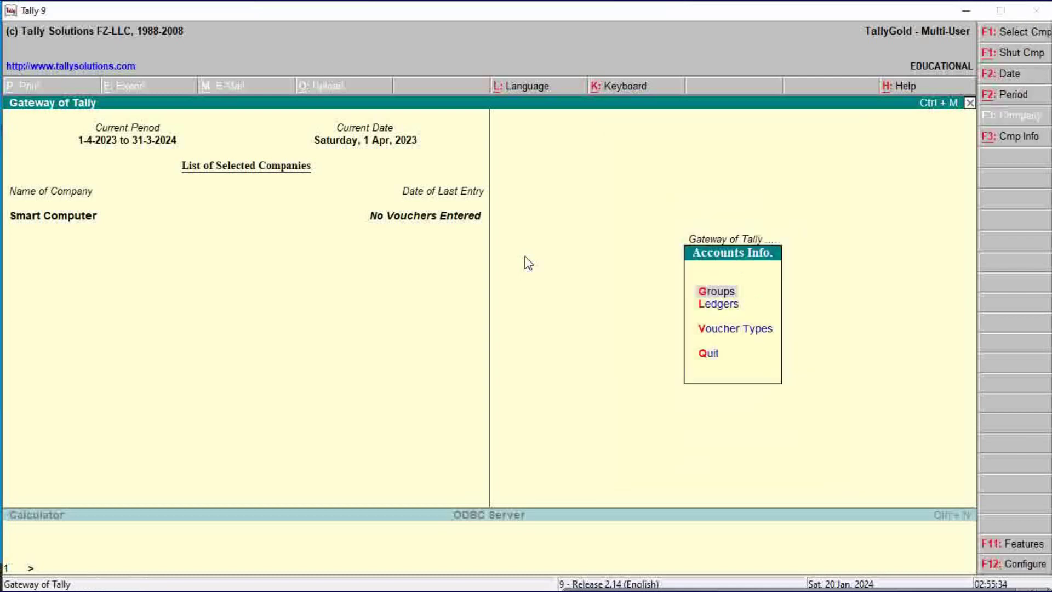
{"action": "key", "text": "Down"}
{"action": "key", "text": "Return"}
{"action": "key", "text": "Return"}
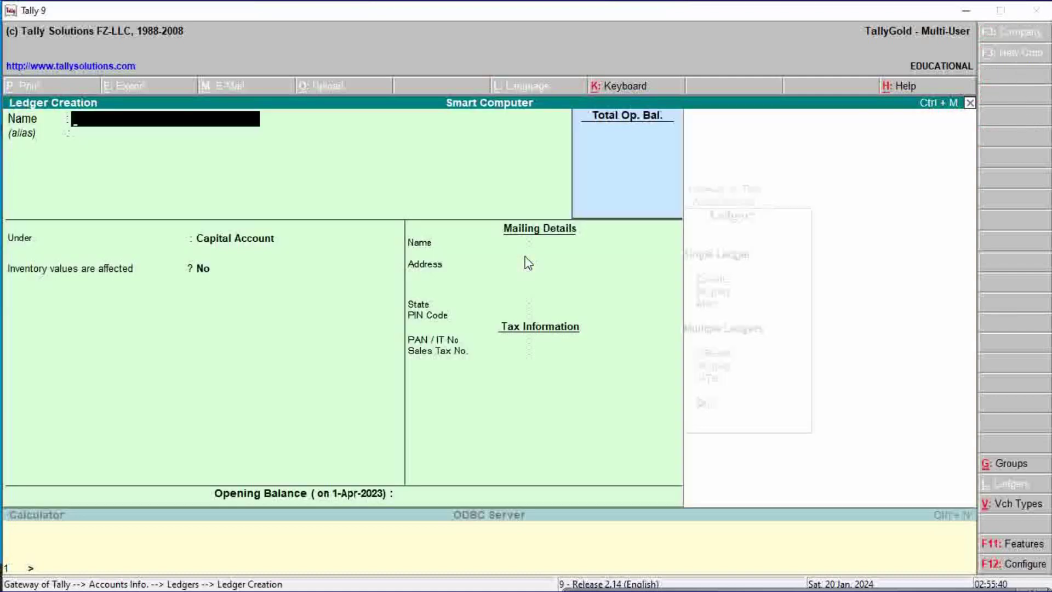
{"action": "type", "text": "Raj"}
{"action": "key", "text": "Return"}
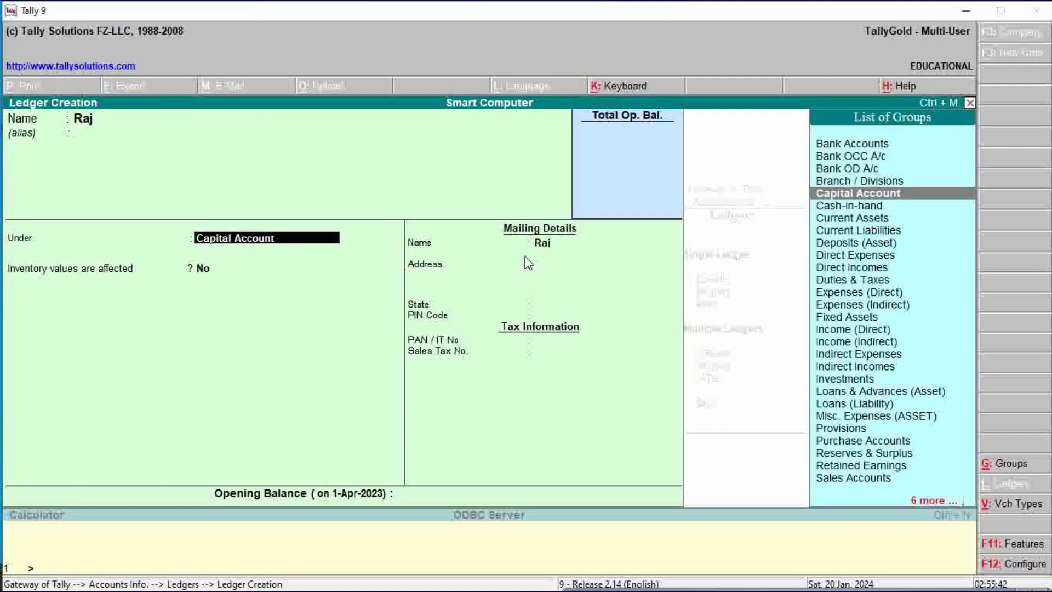
{"action": "key", "text": "Return"}
{"action": "key", "text": "Return"}
{"action": "key", "text": "Return"}
{"action": "key", "text": "Return"}
{"action": "key", "text": "Return"}
{"action": "key", "text": "Return"}
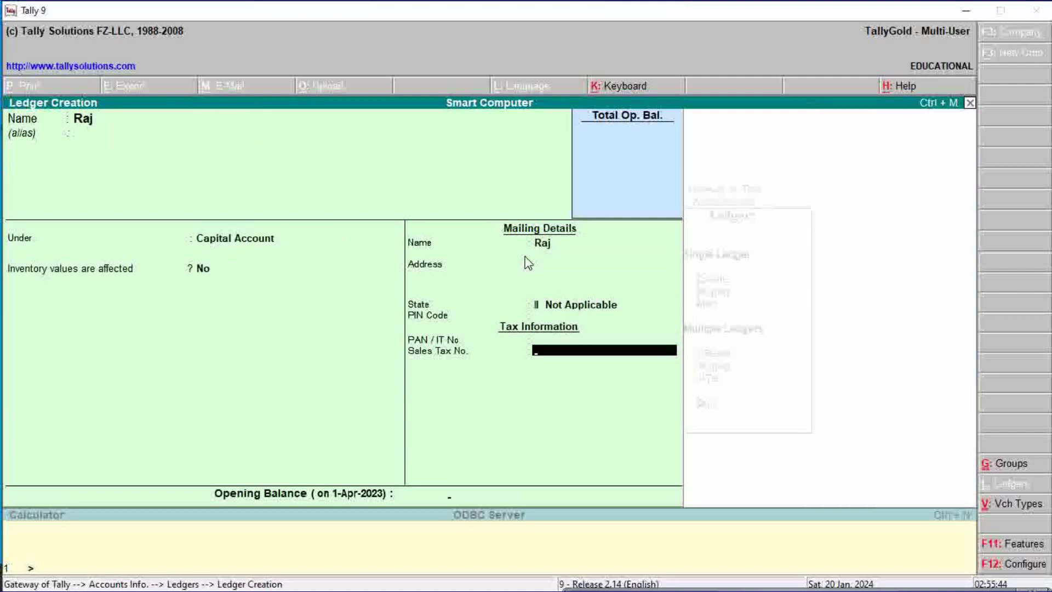
{"action": "key", "text": "Return"}
{"action": "key", "text": "Return"}
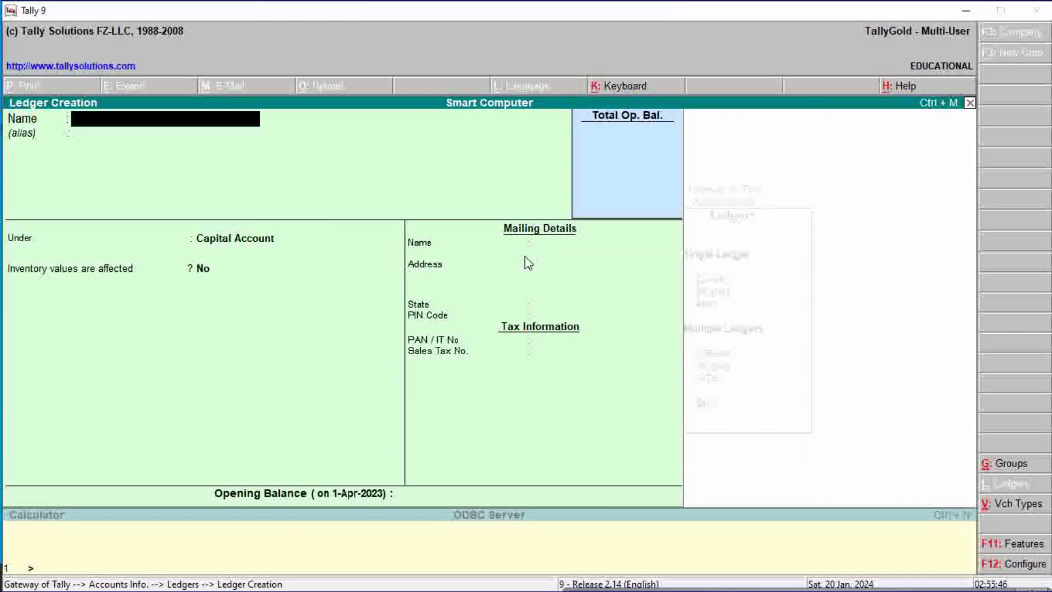
Step: Create a ledger named Sbi Bank under Bank Accounts, keeping the default reconciliation date
{"action": "type", "text": "Sbi Bank"}
{"action": "key", "text": "Return"}
{"action": "key", "text": "Return"}
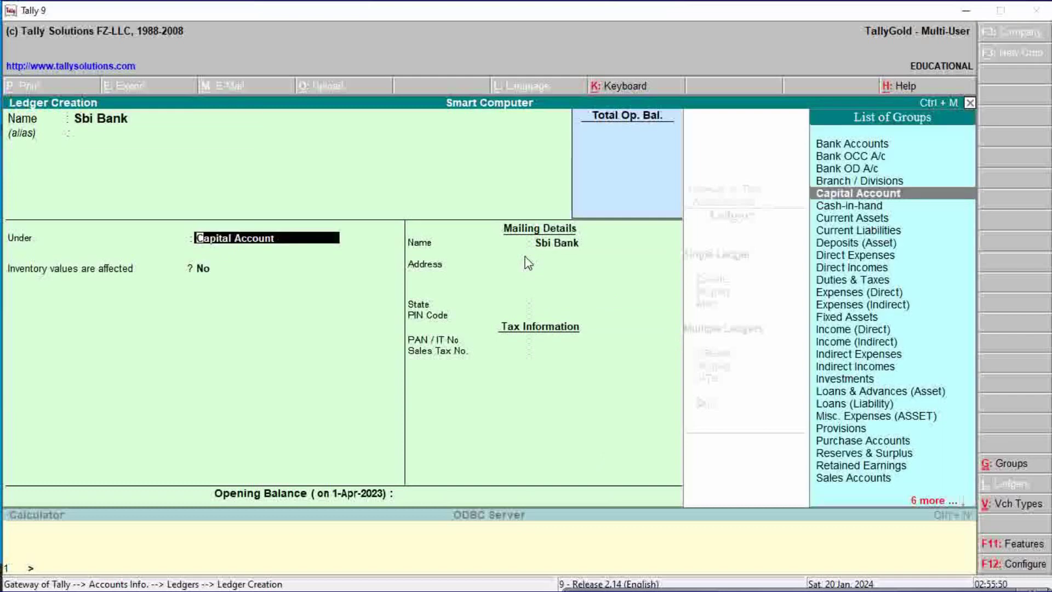
{"action": "type", "text": "Ba"}
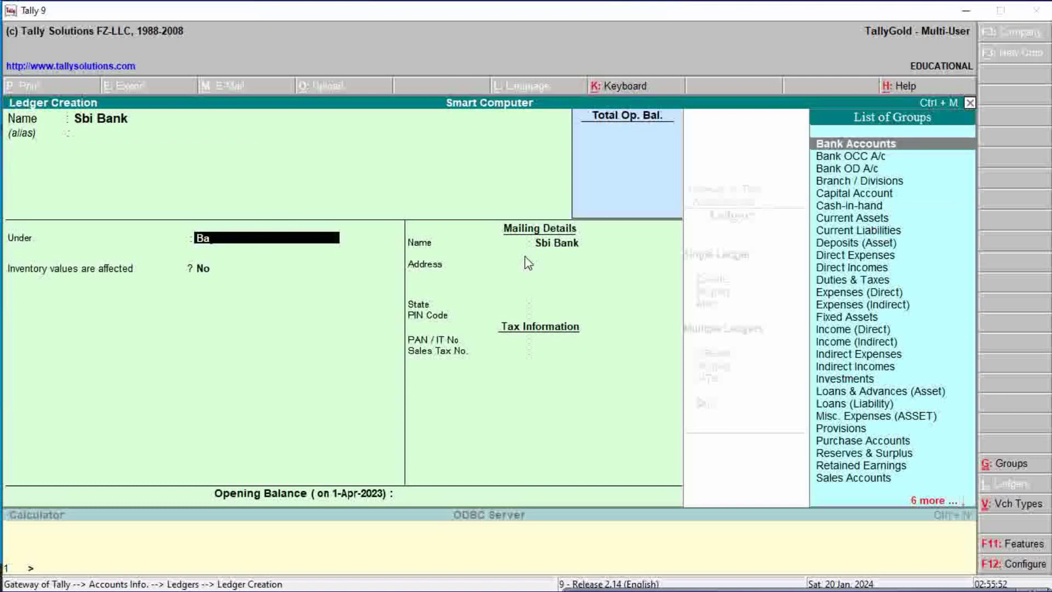
{"action": "key", "text": "Return"}
{"action": "key", "text": "Return"}
{"action": "key", "text": "Return"}
{"action": "key", "text": "Return"}
{"action": "key", "text": "Return"}
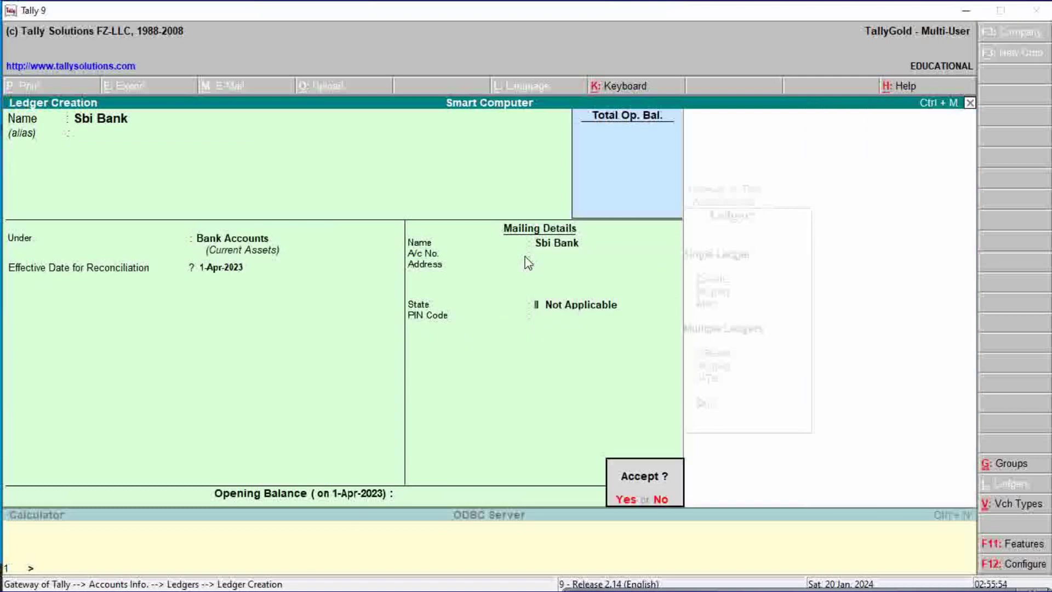
{"action": "key", "text": "Return"}
Step: Create a ledger named Item Pur under Purchase Accounts, with inventory values affected set to Yes
{"action": "type", "text": "Itme"}
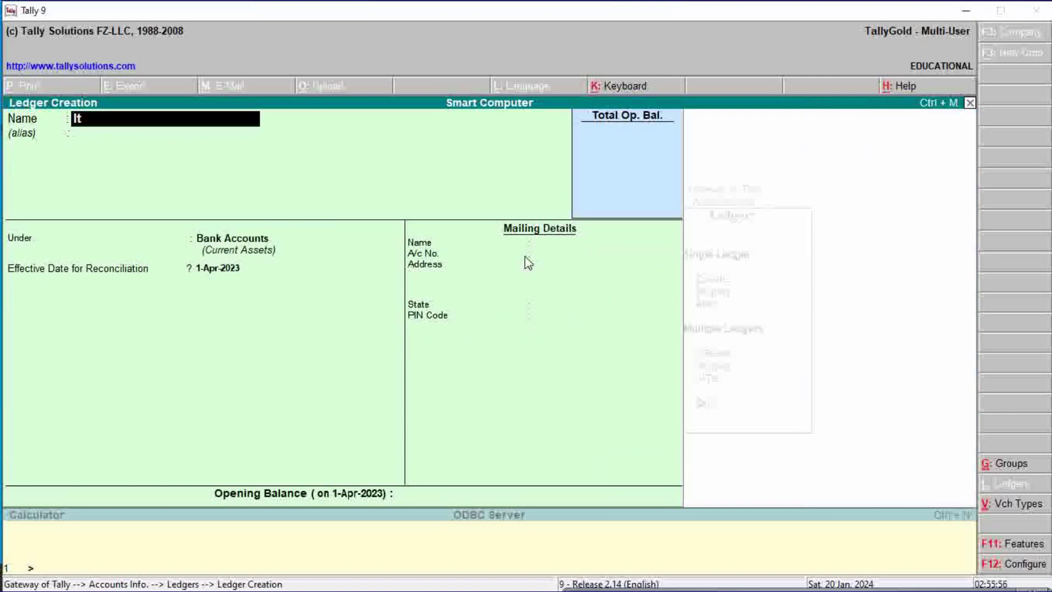
{"action": "key", "text": "BackSpace"}
{"action": "key", "text": "BackSpace"}
{"action": "type", "text": "em Pur"}
{"action": "key", "text": "Return"}
{"action": "type", "text": "P"}
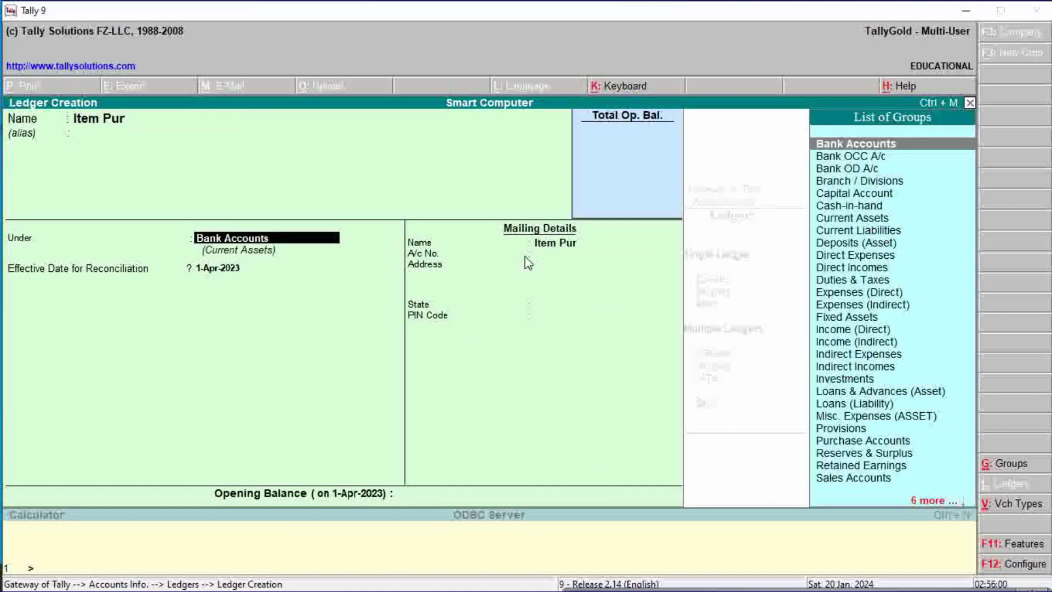
{"action": "type", "text": "u"}
{"action": "key", "text": "Return"}
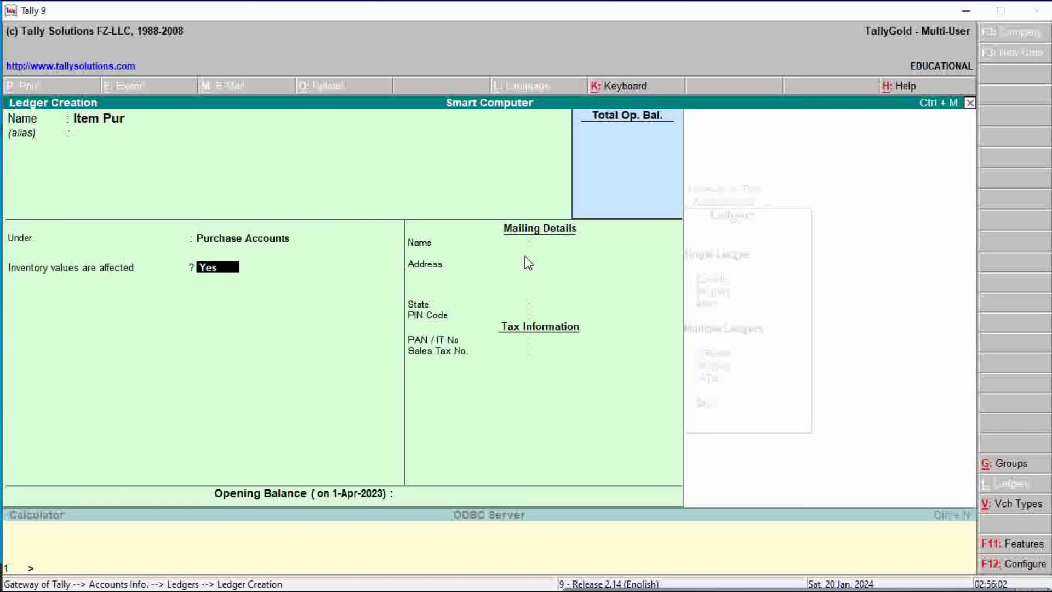
{"action": "key", "text": "Return"}
{"action": "key", "text": "Return"}
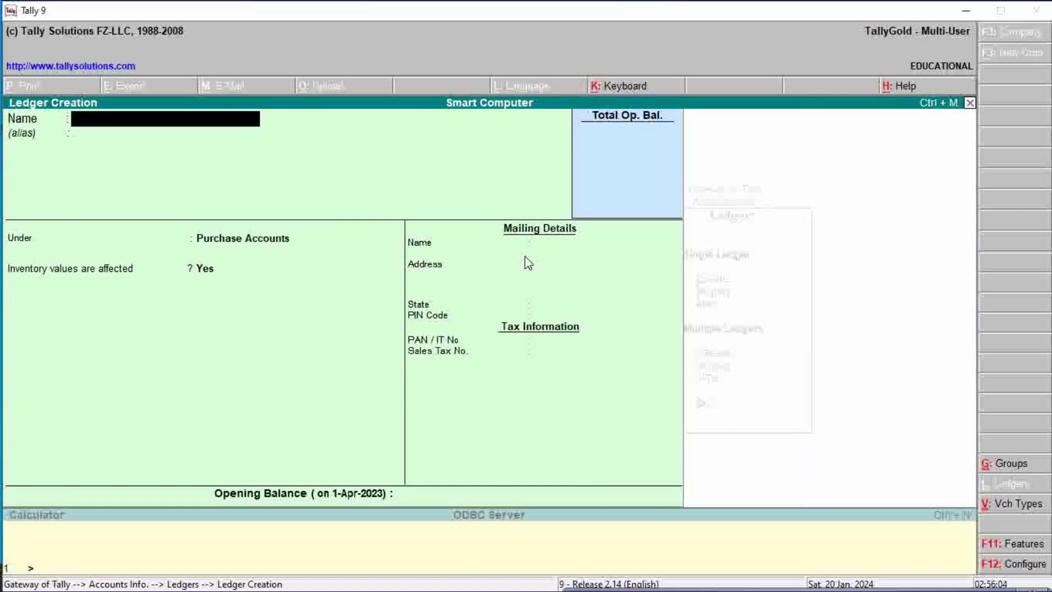
Step: Create a ledger named Item Sale under Sales Accounts with inventory values affected, and return to the Gateway of Tally
{"action": "type", "text": "Item Sale"}
{"action": "key", "text": "Return"}
{"action": "type", "text": "Sal"}
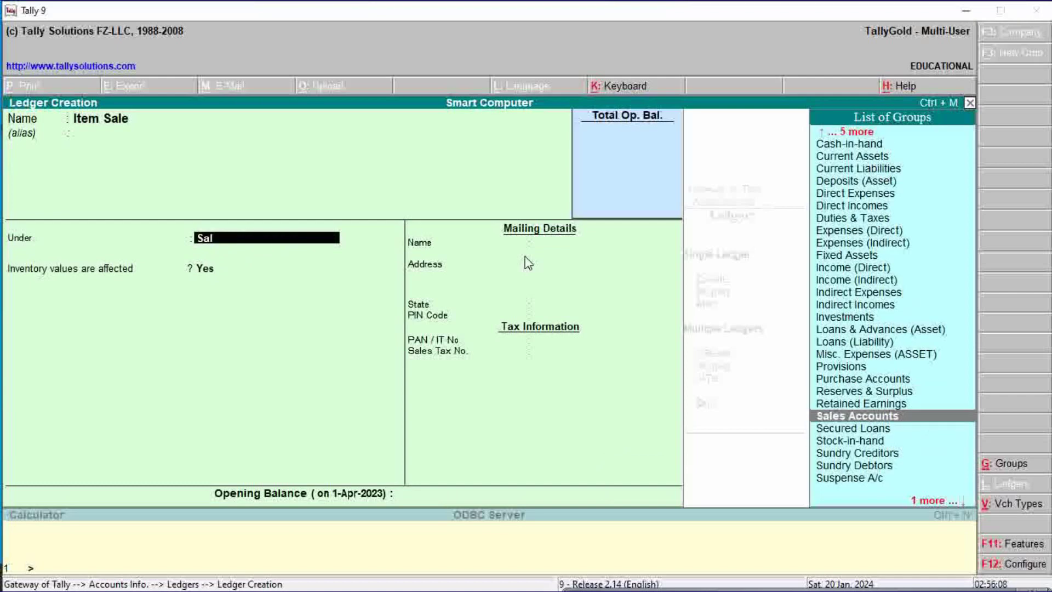
{"action": "key", "text": "Return"}
{"action": "key", "text": "Return"}
{"action": "key", "text": "Return"}
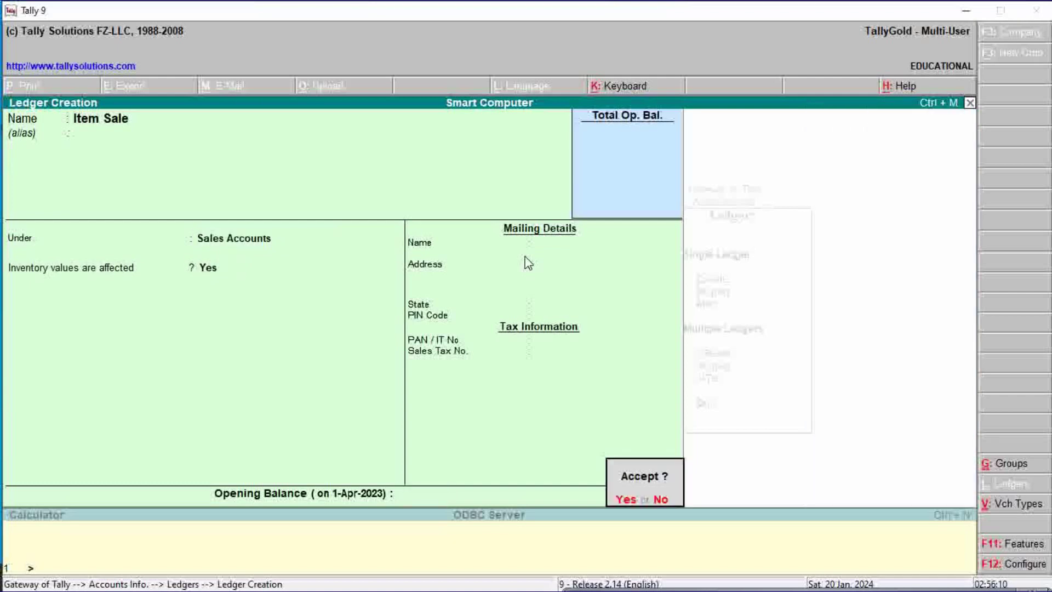
{"action": "key", "text": "Return"}
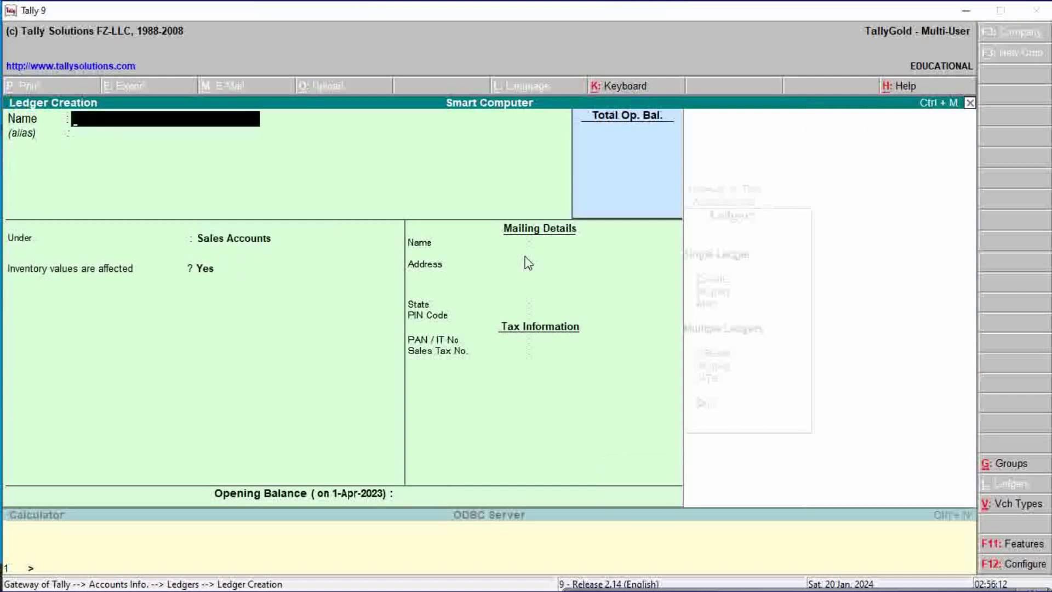
{"action": "key", "text": "Escape"}
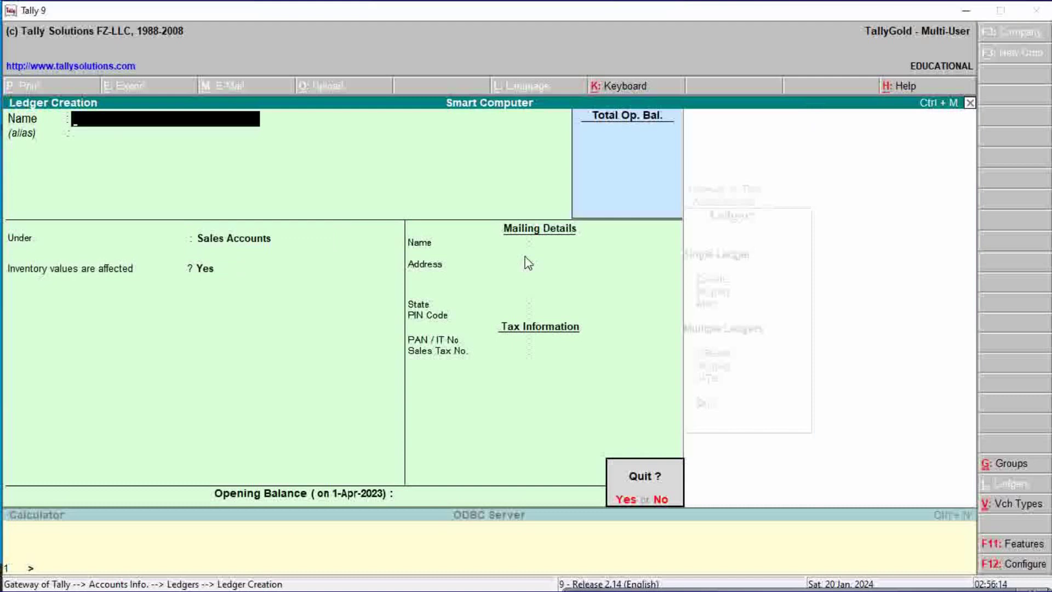
{"action": "key", "text": "Return"}
{"action": "key", "text": "Escape"}
{"action": "key", "text": "Escape"}
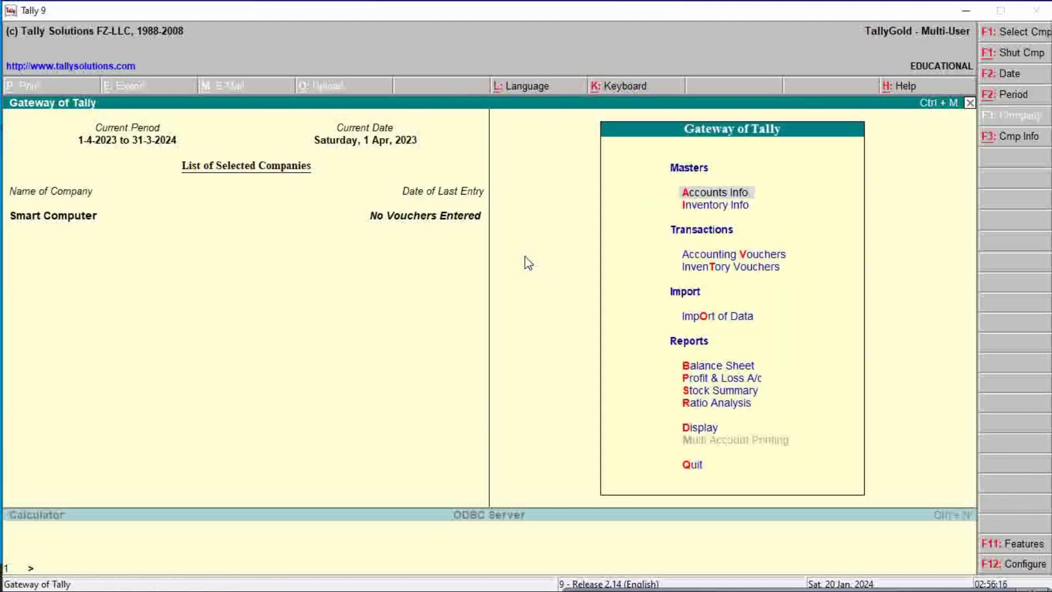
Step: Create a single godown named English Pura Sehore under Primary
{"action": "key", "text": "Return"}
{"action": "key", "text": "Escape"}
{"action": "key", "text": "Down"}
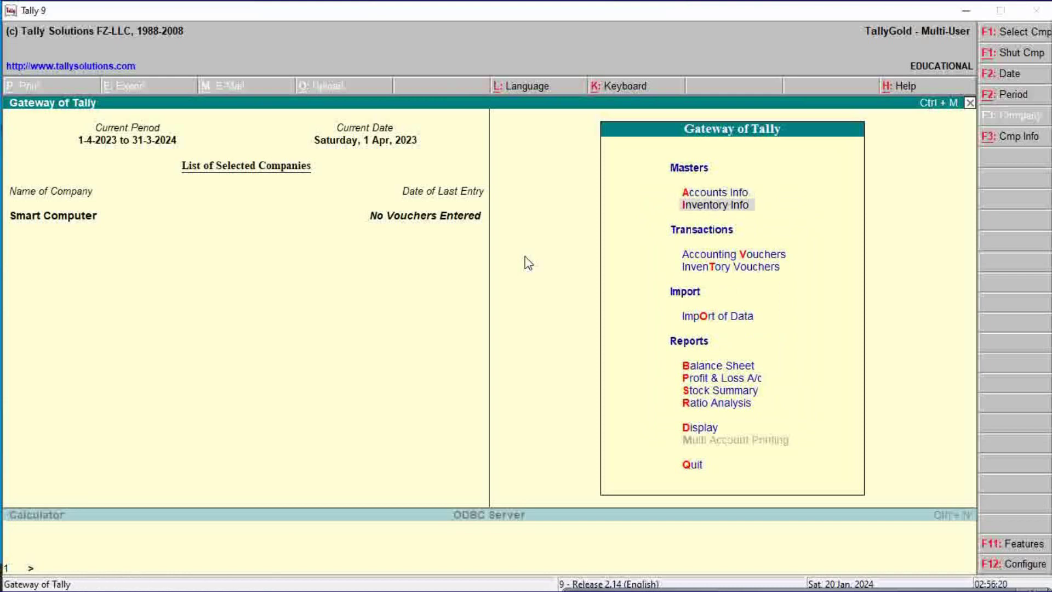
{"action": "key", "text": "Return"}
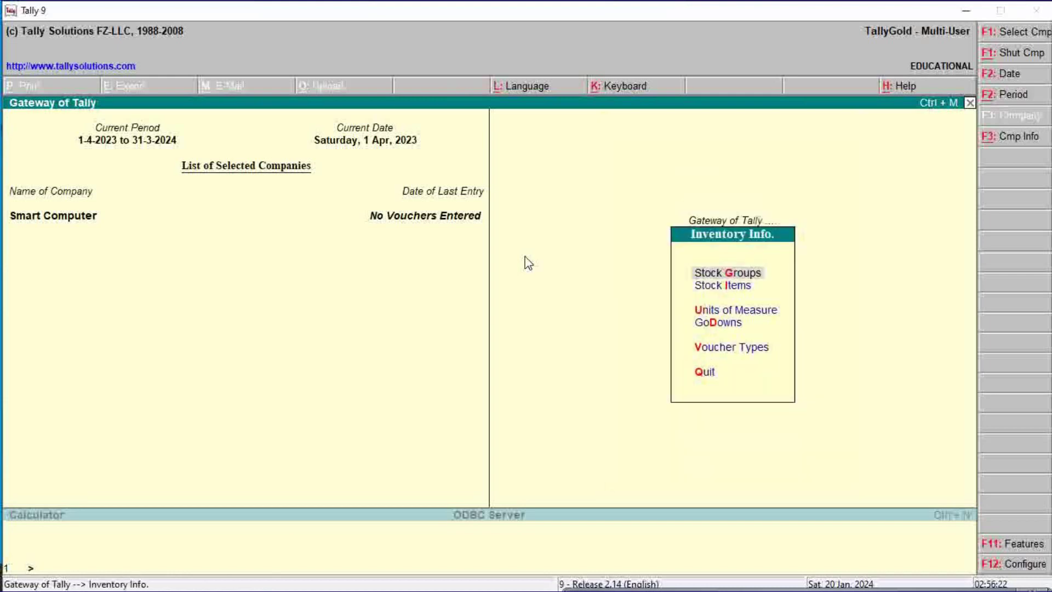
{"action": "key", "text": "Down"}
{"action": "key", "text": "Down"}
{"action": "key", "text": "Down"}
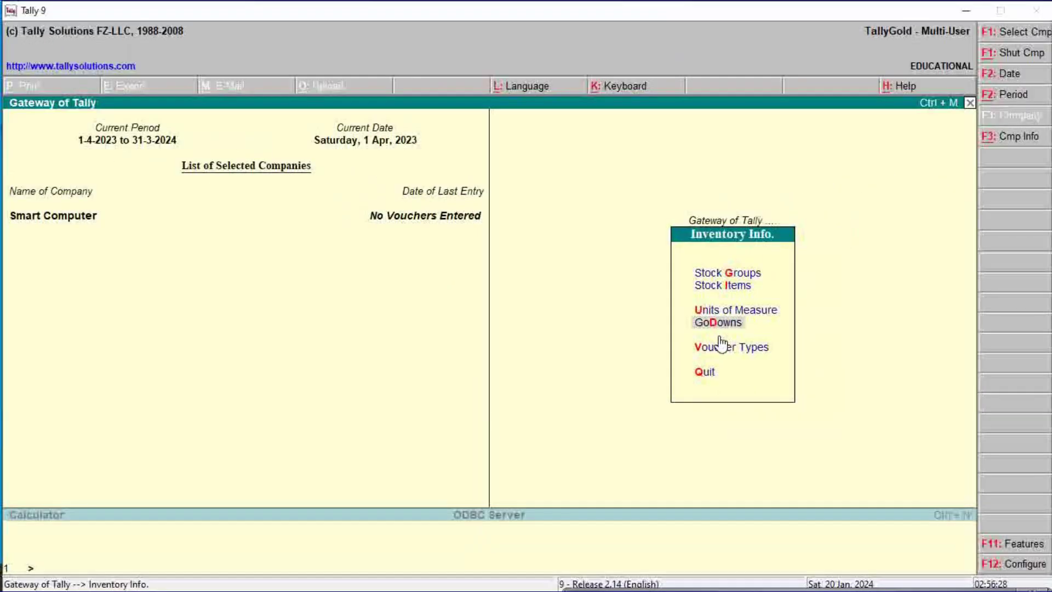
{"action": "key", "text": "Return"}
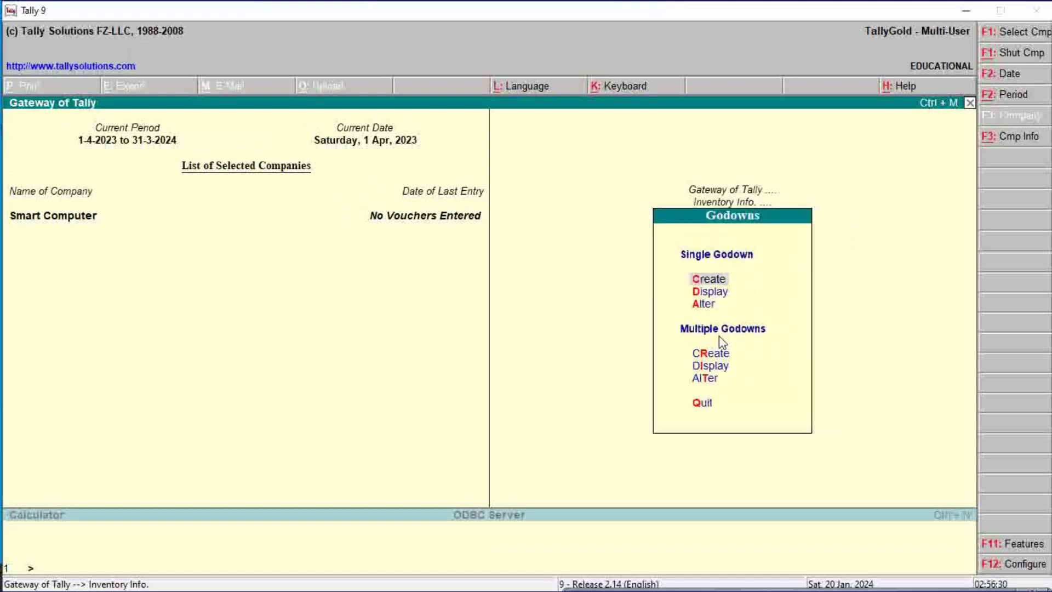
{"action": "key", "text": "Return"}
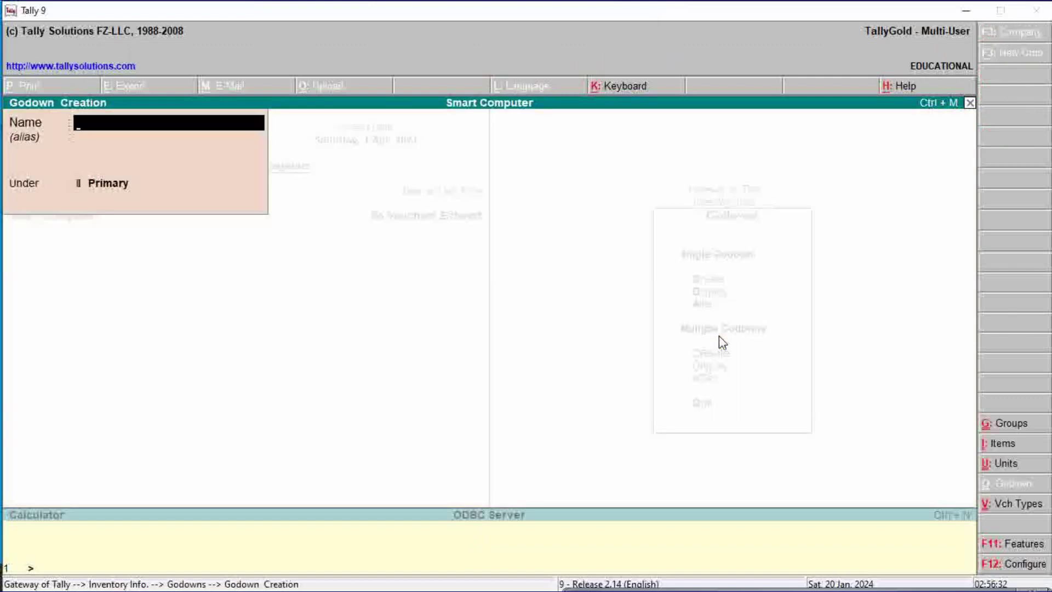
{"action": "type", "text": "English Pura"}
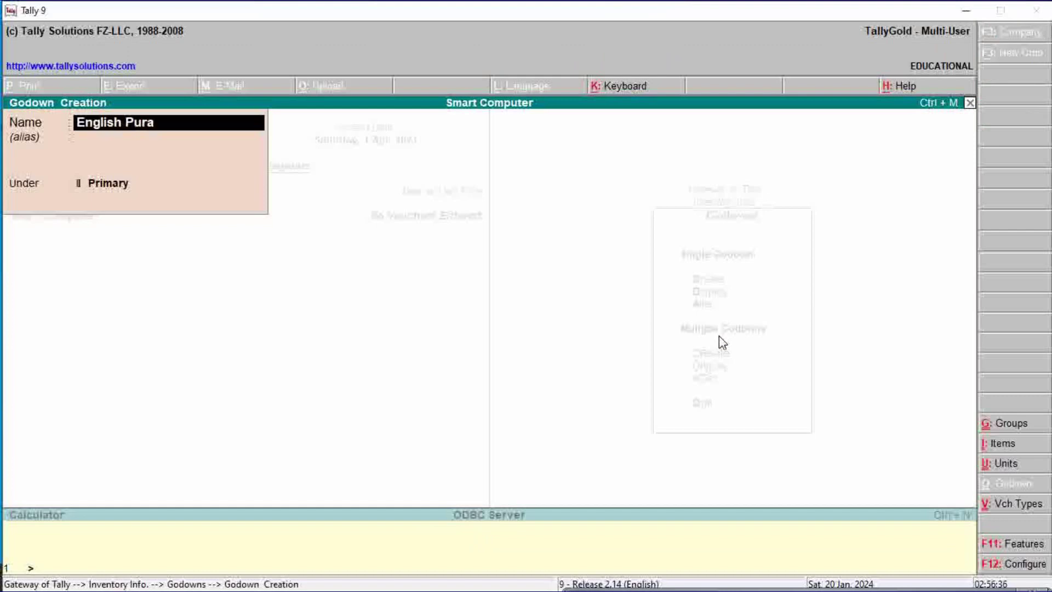
{"action": "type", "text": " Sehore"}
{"action": "key", "text": "Return"}
{"action": "key", "text": "Return"}
{"action": "key", "text": "Return"}
{"action": "key", "text": "Return"}
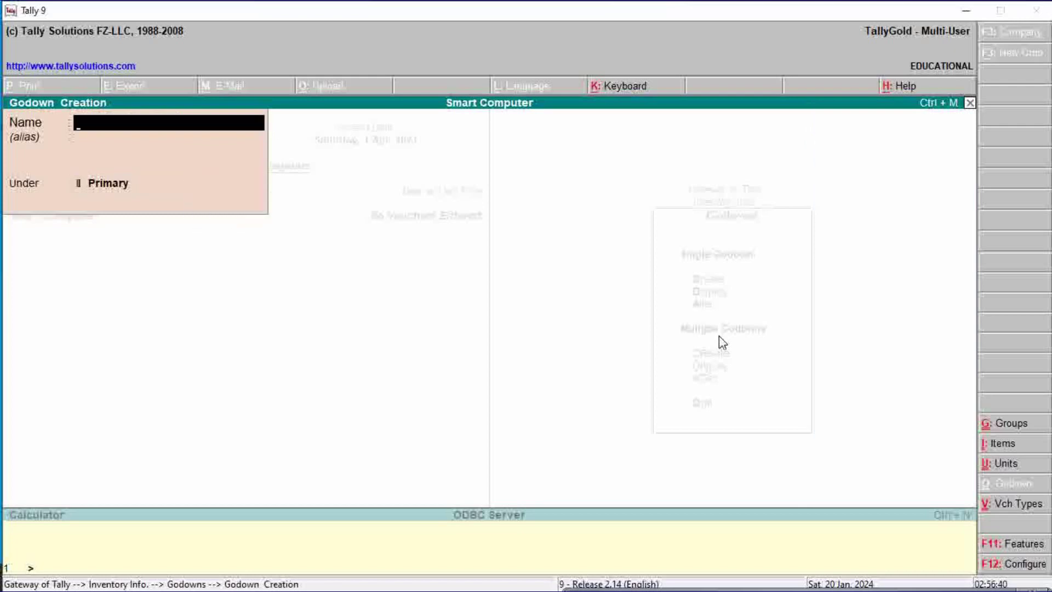
Step: Create another single godown named Bada Bajar under Primary, and return to Inventory Info
{"action": "type", "text": "Bada Bajar"}
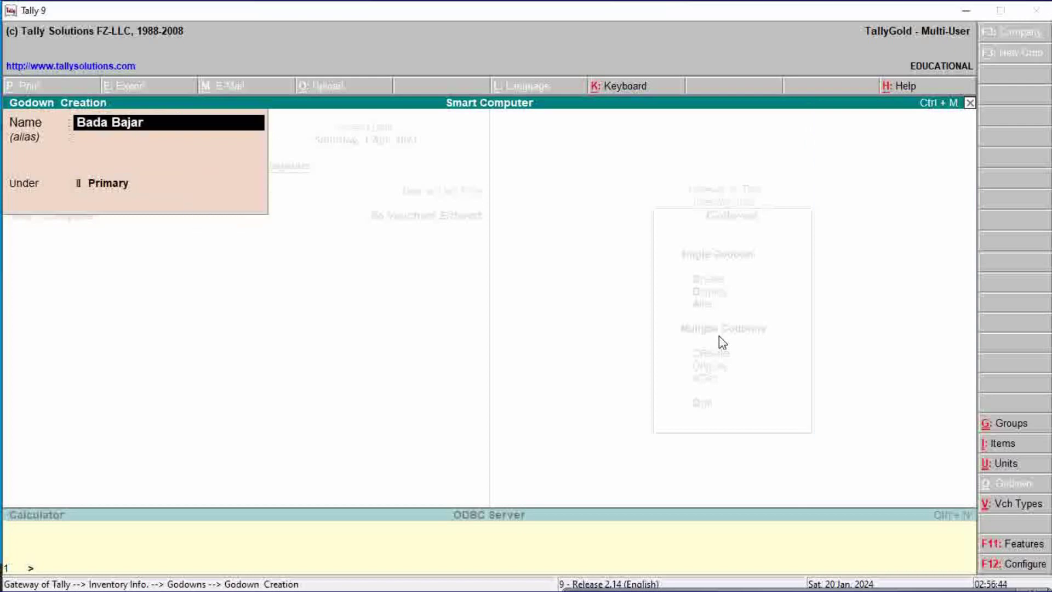
{"action": "key", "text": "Return"}
{"action": "key", "text": "Return"}
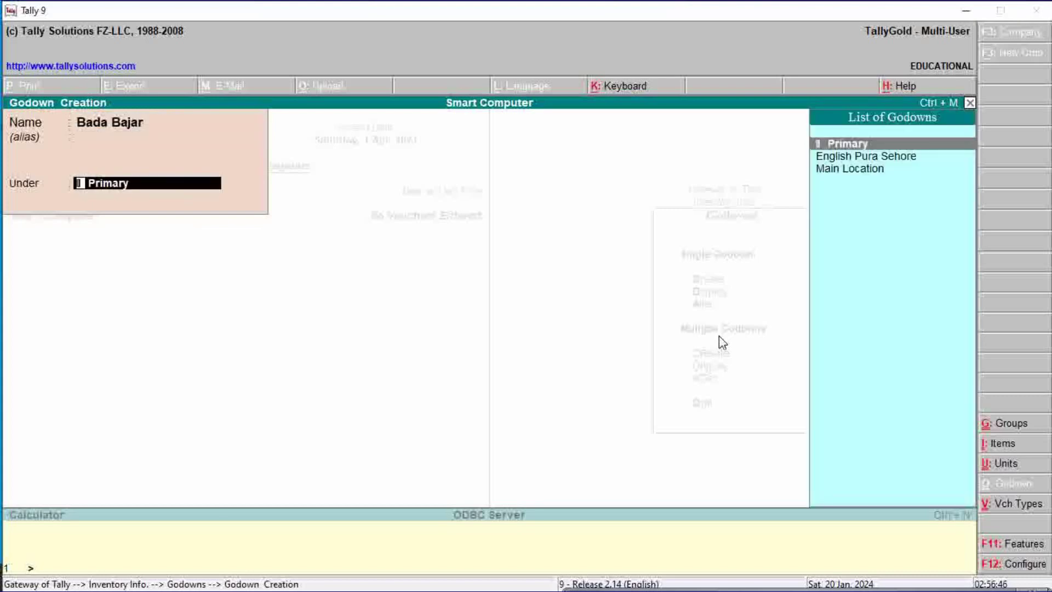
{"action": "key", "text": "Return"}
{"action": "key", "text": "y"}
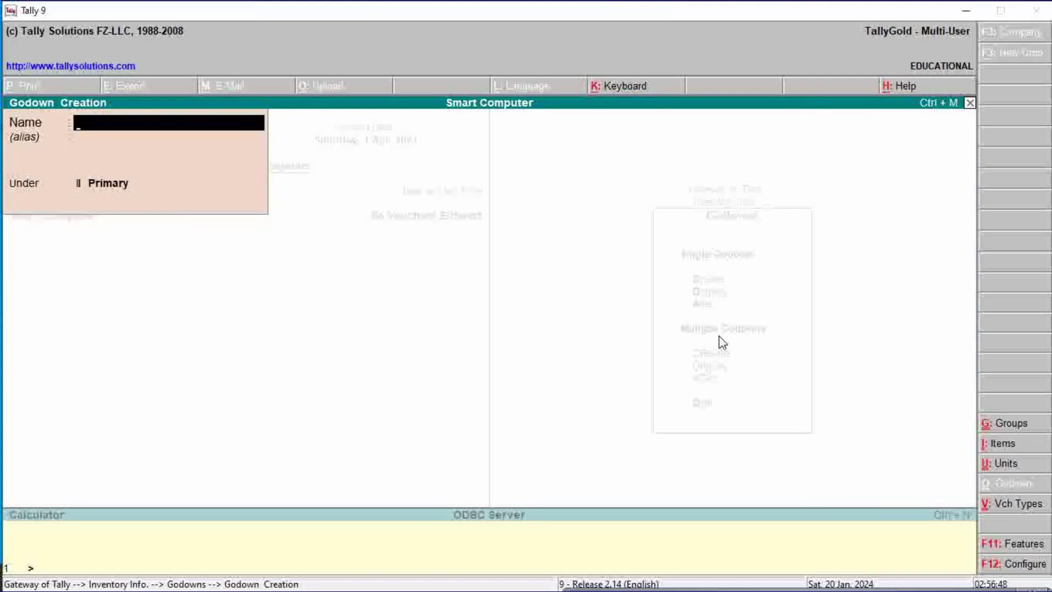
{"action": "key", "text": "Escape"}
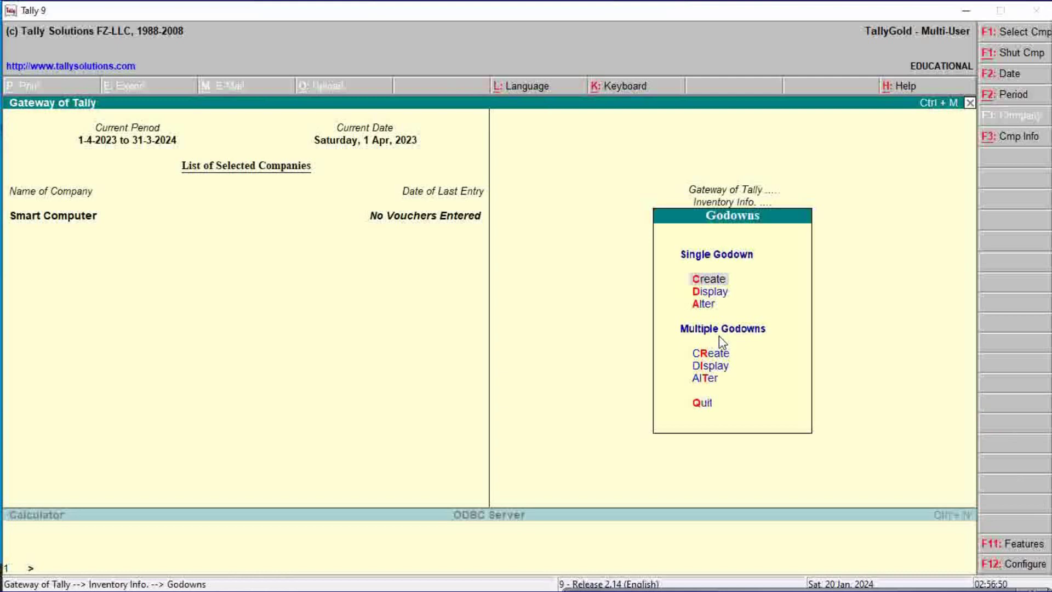
{"action": "key", "text": "Escape"}
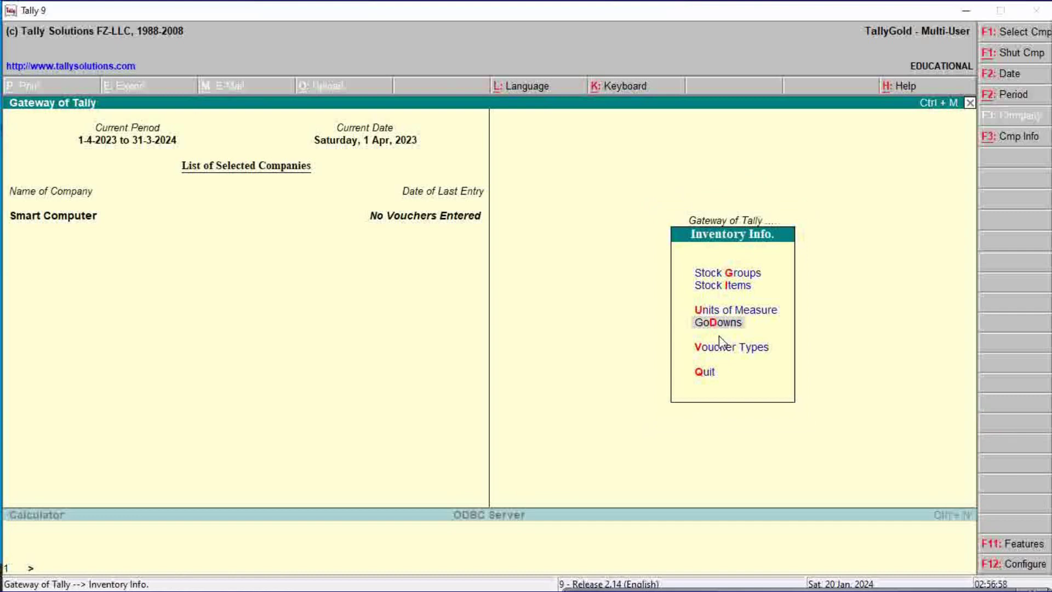
Step: Start a new voucher type named Purchase Return in the inventory masters, leaving the alias blank
{"action": "key", "text": "Down"}
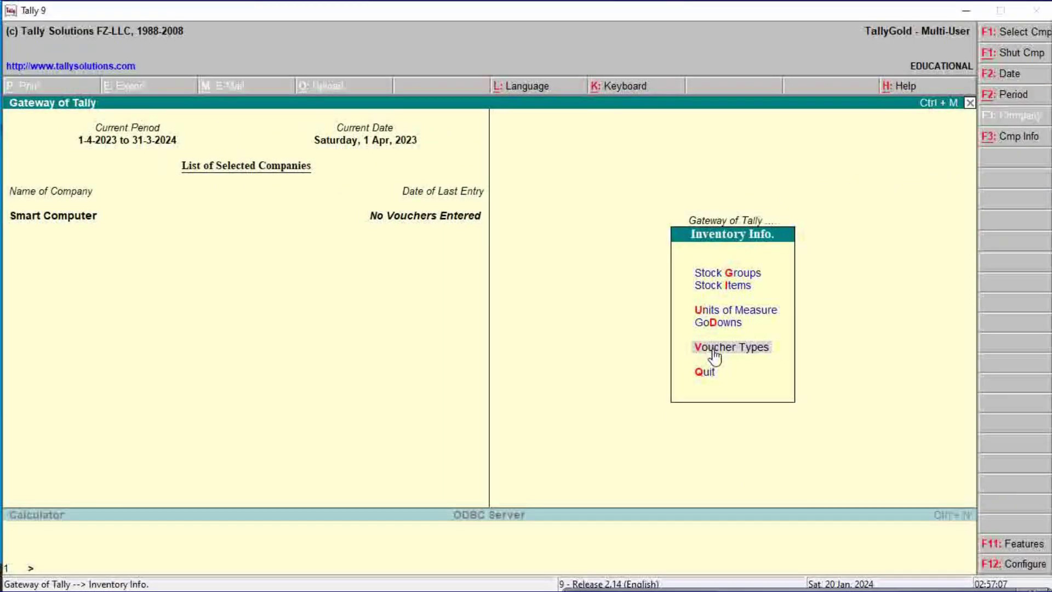
{"action": "left_click", "coordinate": [715, 353]}
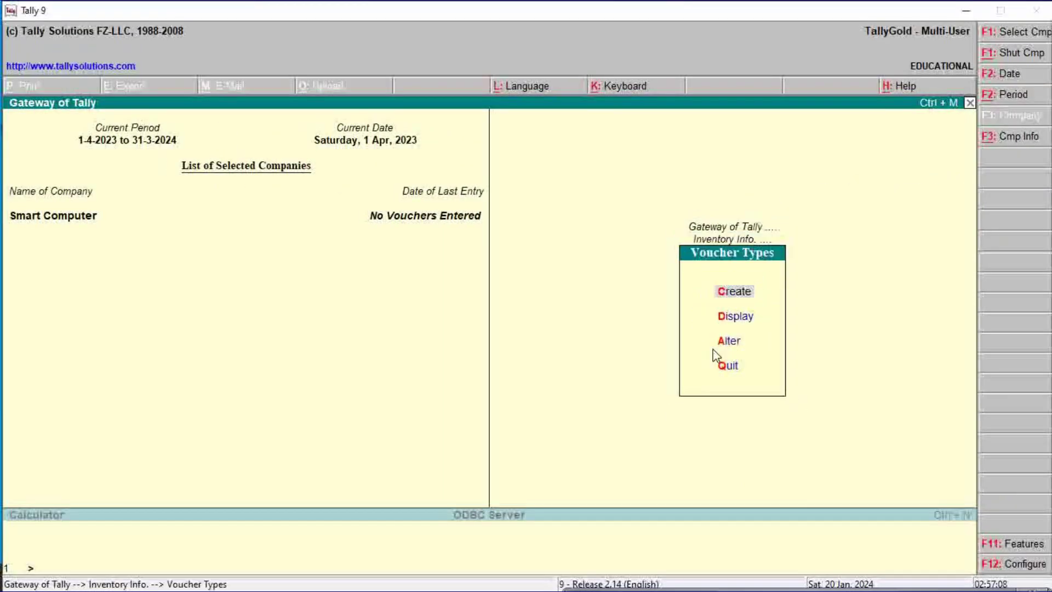
{"action": "key", "text": "Return"}
{"action": "type", "text": "P"}
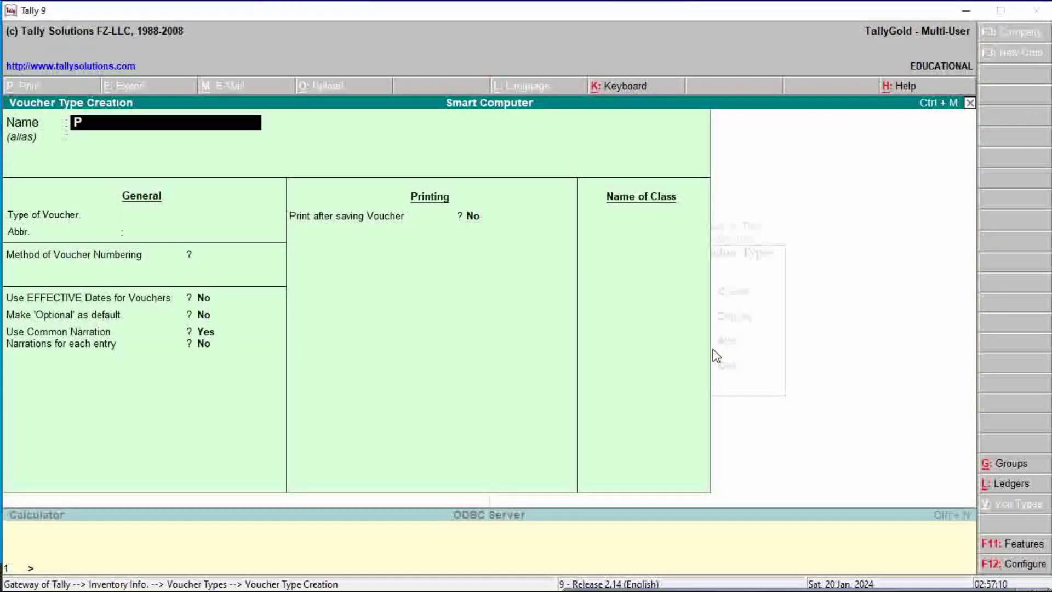
{"action": "type", "text": "urchase Retrun"}
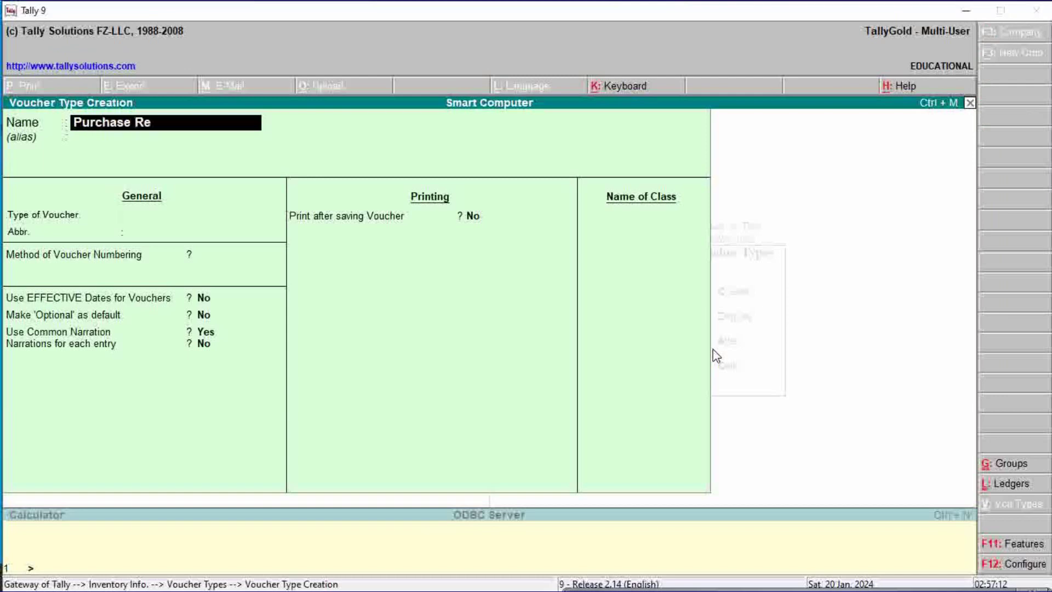
{"action": "key", "text": "BackSpace"}
{"action": "key", "text": "BackSpace"}
{"action": "type", "text": "un"}
{"action": "key", "text": "BackSpace"}
{"action": "key", "text": "BackSpace"}
{"action": "key", "text": "BackSpace"}
{"action": "type", "text": "urn"}
{"action": "key", "text": "Return"}
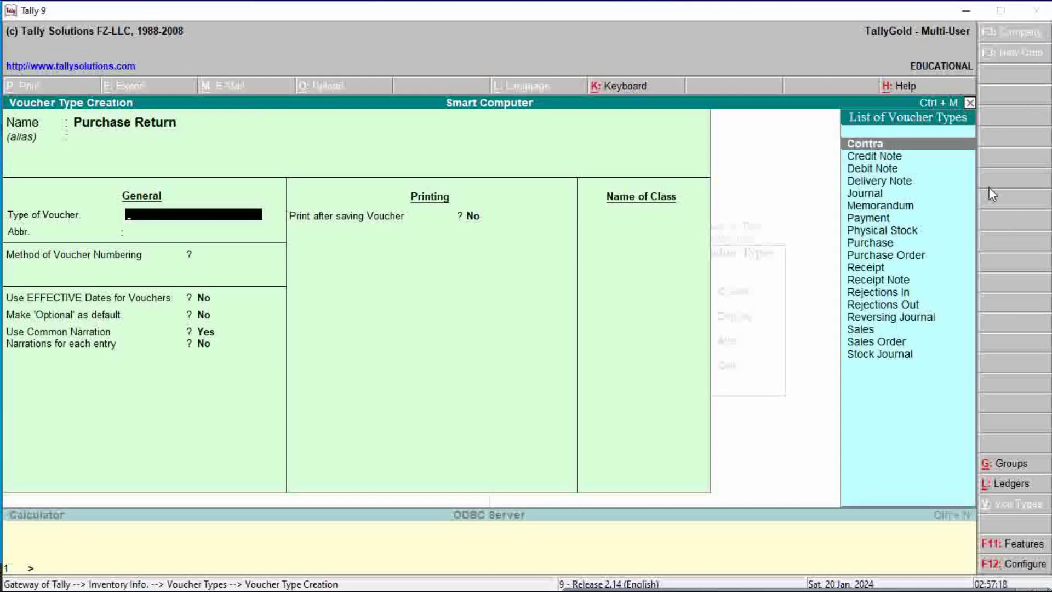
Step: Set the Purchase Return voucher type to Debit Note with abbreviation D/Note, and save it with the remaining defaults
{"action": "key", "text": "Down"}
{"action": "key", "text": "Down"}
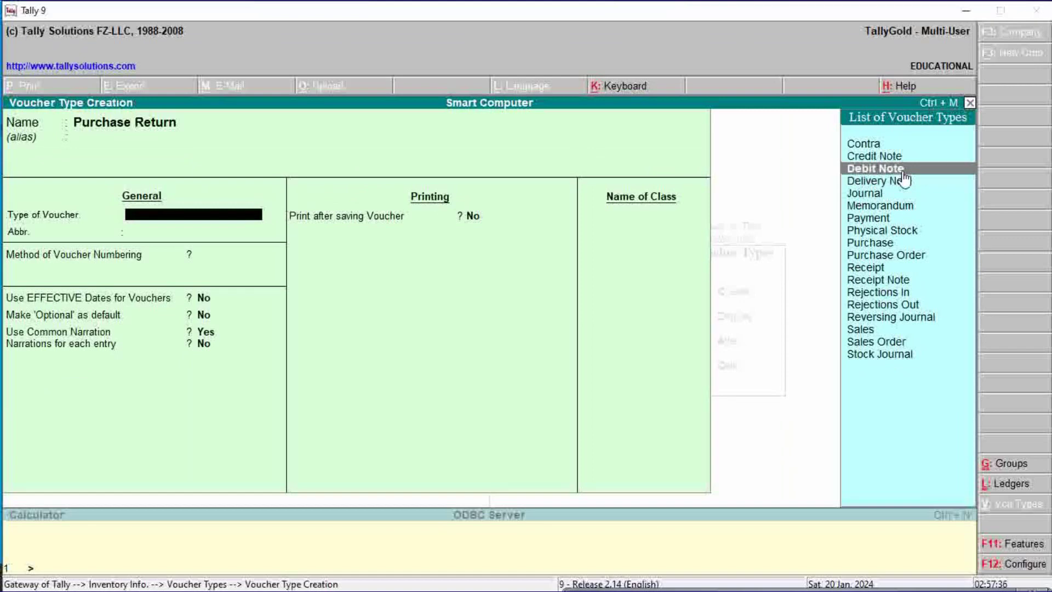
{"action": "left_click", "coordinate": [903, 173]}
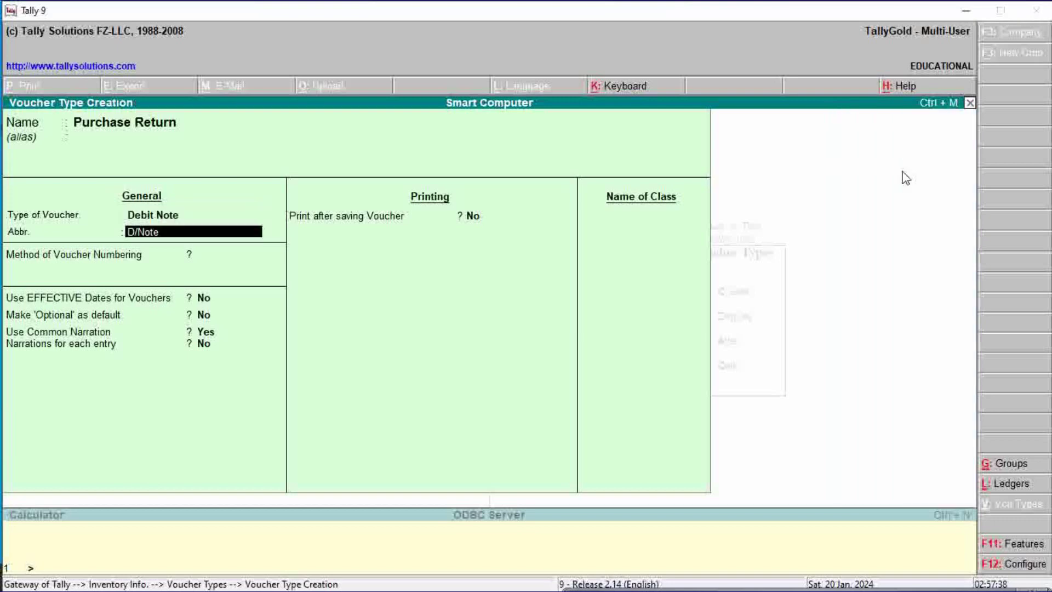
{"action": "key", "text": "Return"}
{"action": "key", "text": "Return"}
{"action": "key", "text": "Return"}
{"action": "key", "text": "Return"}
{"action": "key", "text": "Return"}
{"action": "key", "text": "Return"}
{"action": "key", "text": "Return"}
{"action": "key", "text": "Return"}
{"action": "key", "text": "Return"}
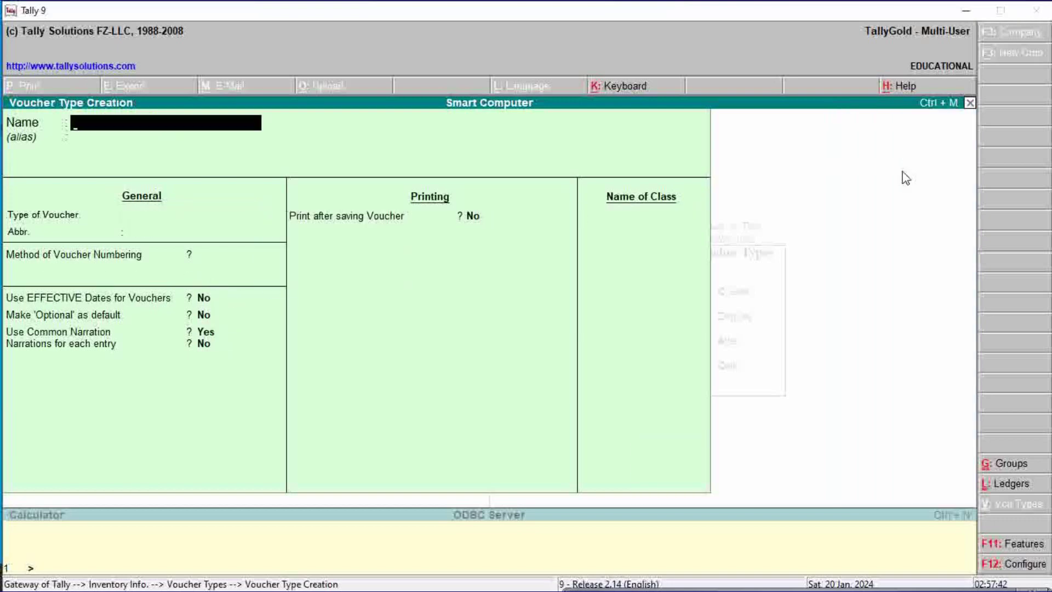
Step: Enter a new voucher type named Sales Return and set its type of voucher to Credit Note
{"action": "type", "text": "Sales Return"}
{"action": "key", "text": "Return"}
{"action": "key", "text": "Return"}
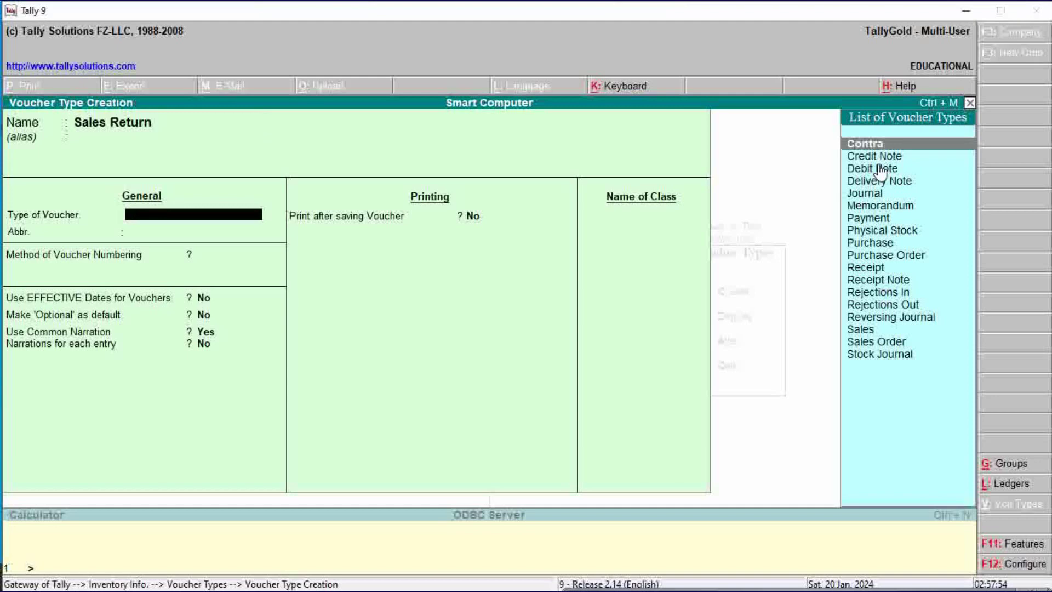
{"action": "key", "text": "Down"}
{"action": "key", "text": "Return"}
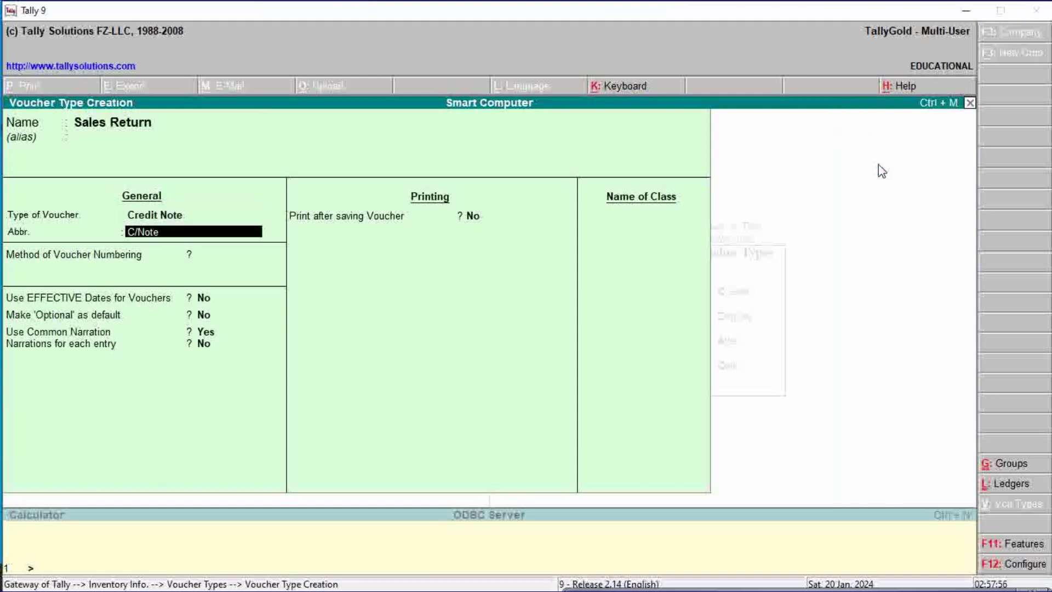
Step: Save the Sales Return voucher type with abbreviation C/Note and automatic numbering, and return to the Gateway of Tally
{"action": "key", "text": "Return"}
{"action": "key", "text": "Return"}
{"action": "key", "text": "Return"}
{"action": "key", "text": "Return"}
{"action": "key", "text": "Return"}
{"action": "key", "text": "Return"}
{"action": "key", "text": "Return"}
{"action": "key", "text": "Return"}
{"action": "key", "text": "Return"}
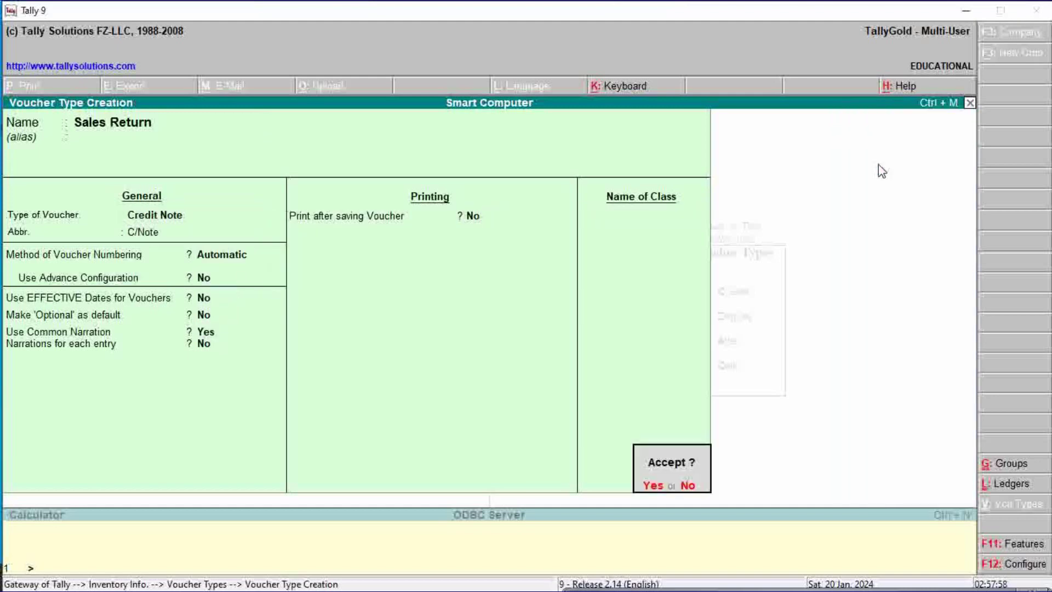
{"action": "key", "text": "Return"}
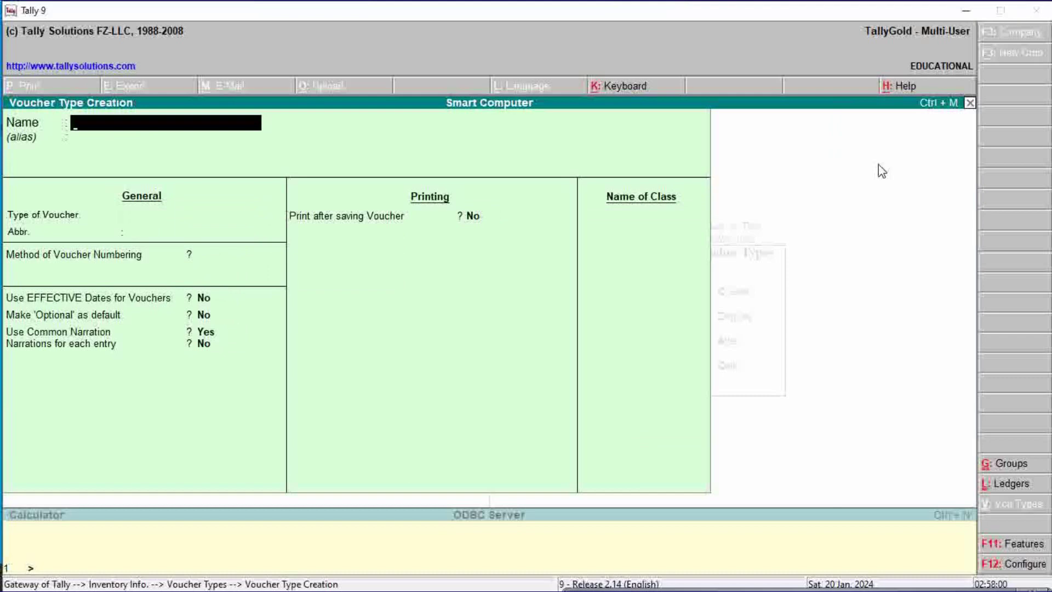
{"action": "key", "text": "Escape"}
{"action": "key", "text": "Return"}
{"action": "key", "text": "Escape"}
{"action": "key", "text": "Escape"}
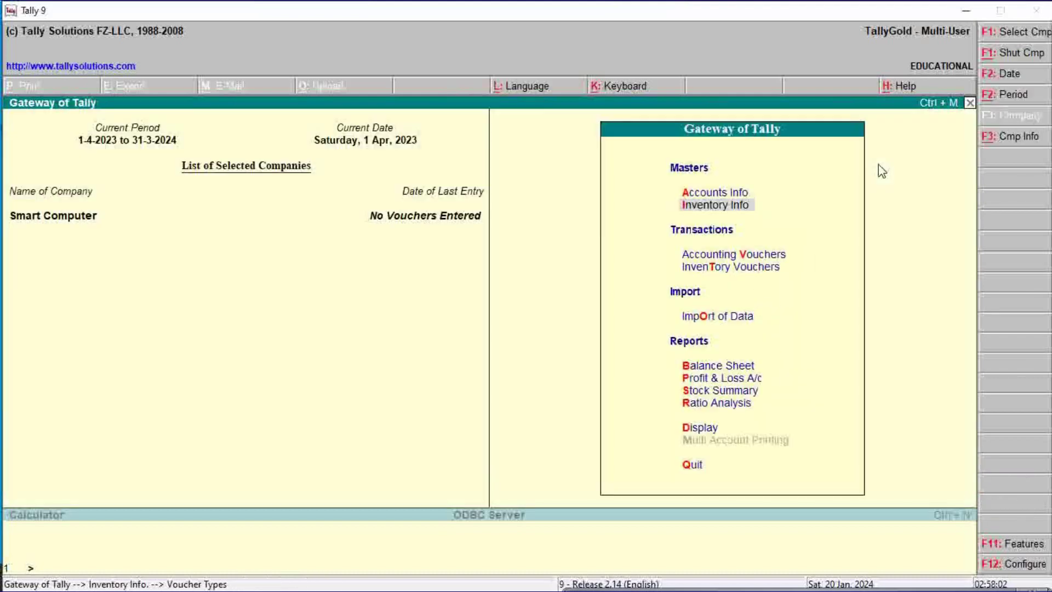
Step: Open a Receipt voucher in Accounting Vouchers and select Cash as its account
{"action": "key", "text": "Down"}
{"action": "key", "text": "Down"}
{"action": "key", "text": "Down"}
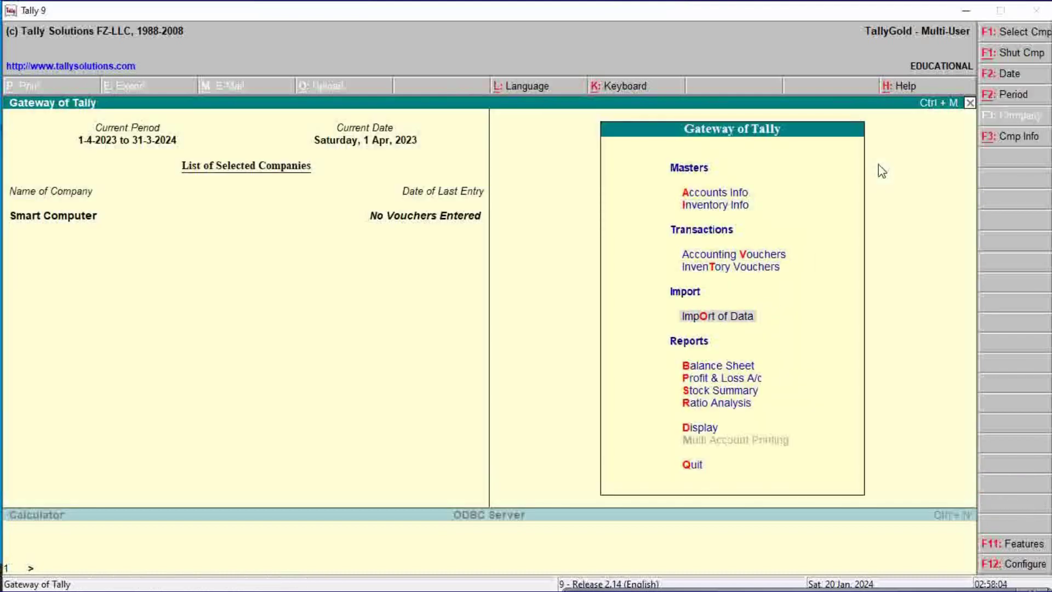
{"action": "key", "text": "Up"}
{"action": "key", "text": "Up"}
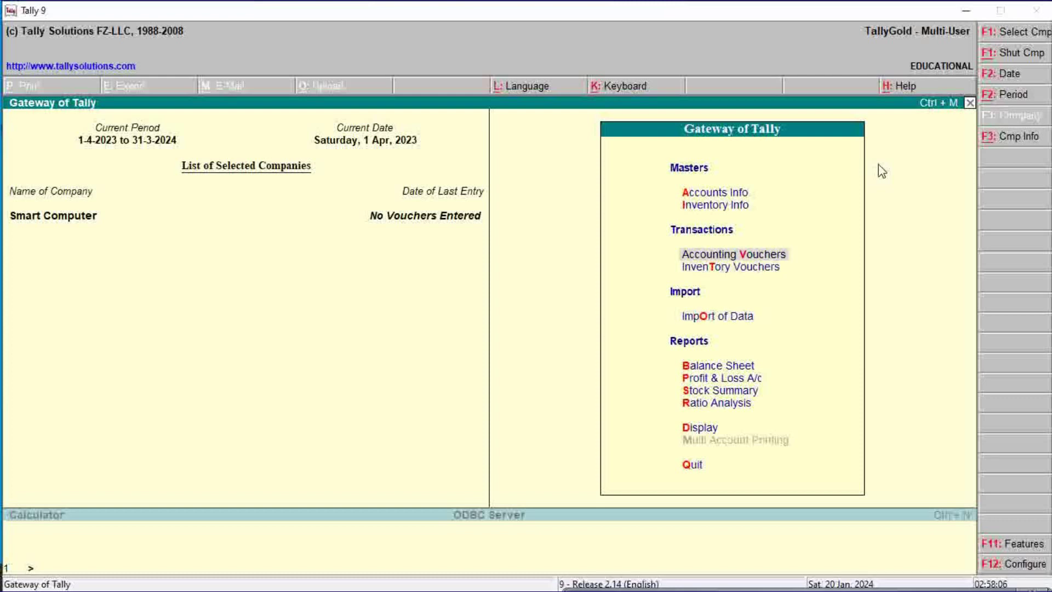
{"action": "key", "text": "Return"}
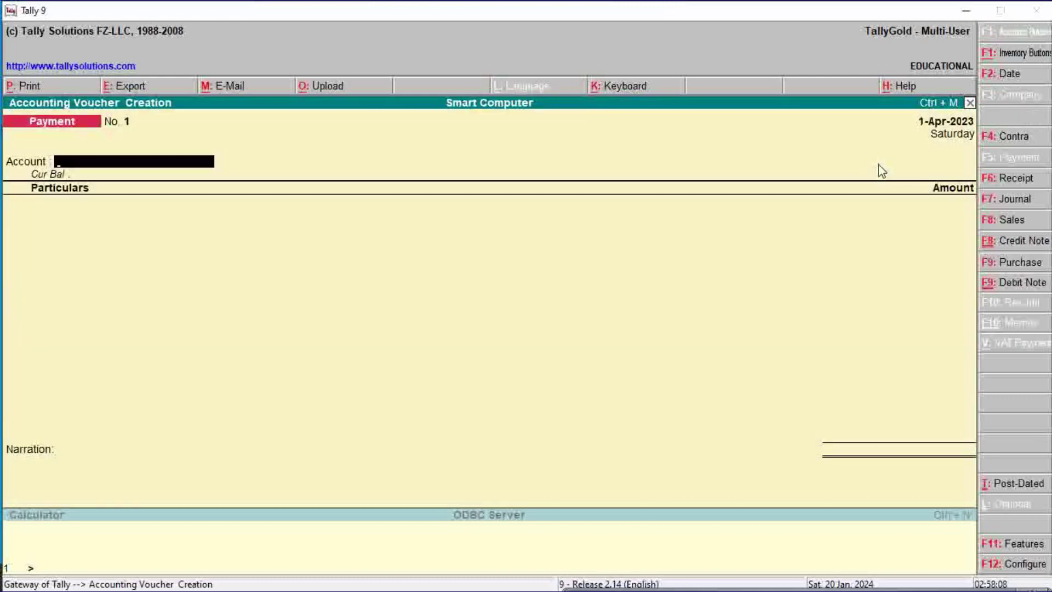
{"action": "key", "text": "F6"}
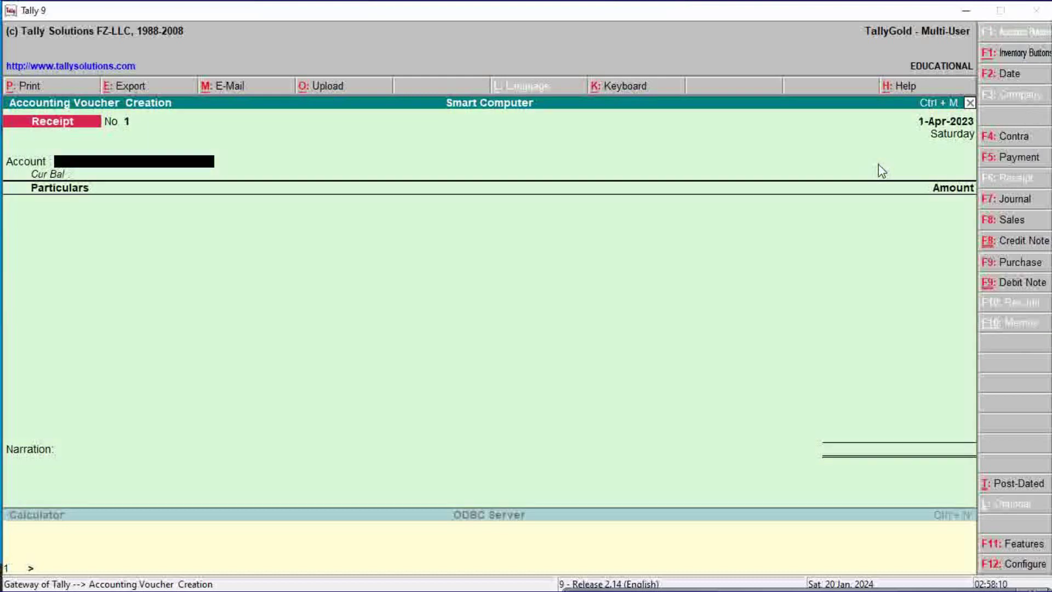
{"action": "type", "text": "c"}
{"action": "key", "text": "Return"}
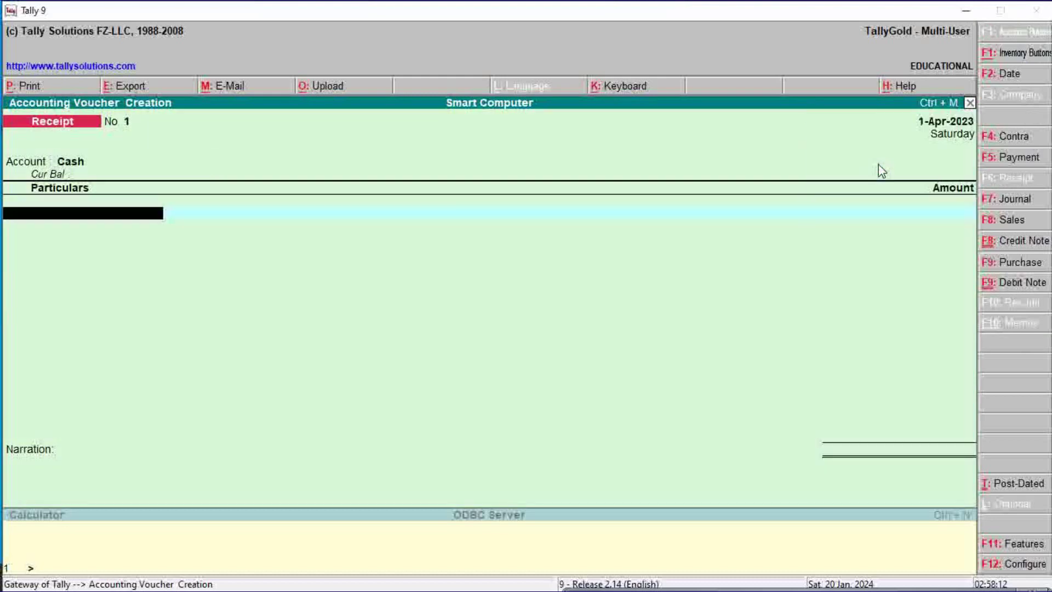
Step: Enter the individual's ledger in the receipt particulars with an amount of 20,00,000, and save the voucher without a narration
{"action": "type", "text": "Ra"}
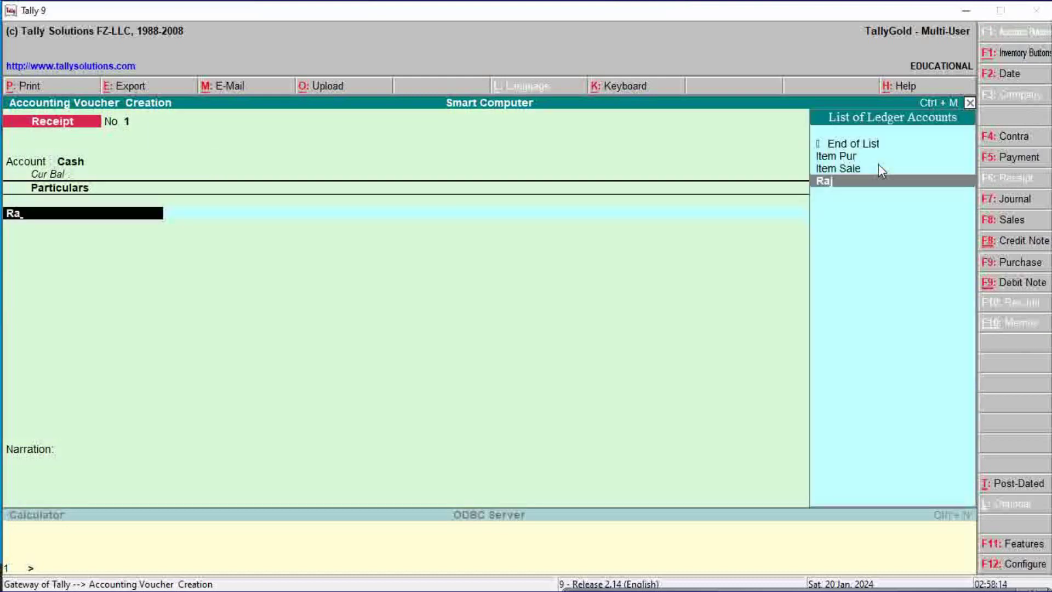
{"action": "key", "text": "Return"}
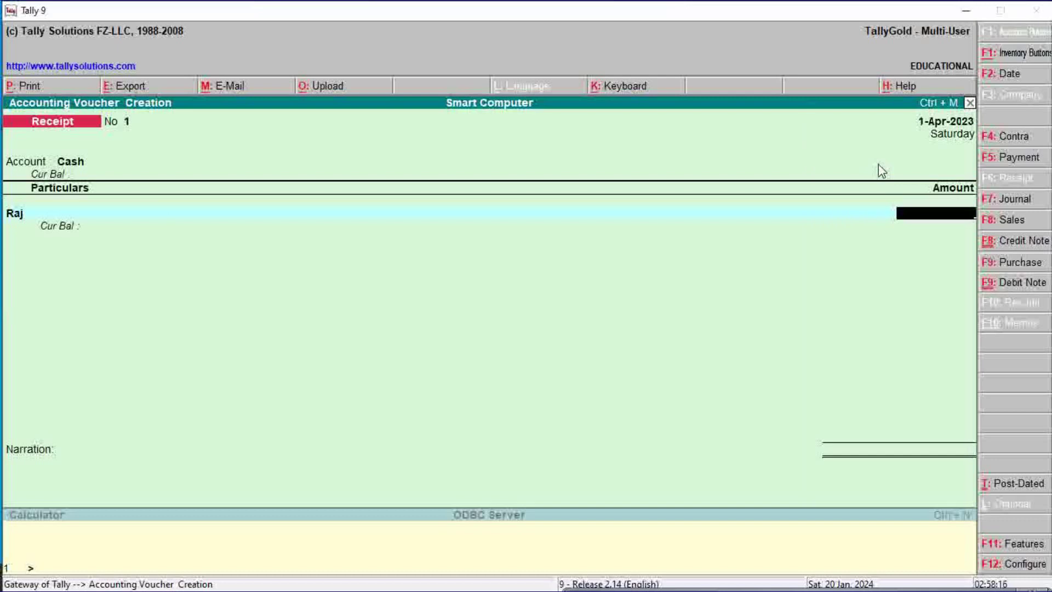
{"action": "type", "text": "20,00,00"}
{"action": "type", "text": "0"}
{"action": "key", "text": "Return"}
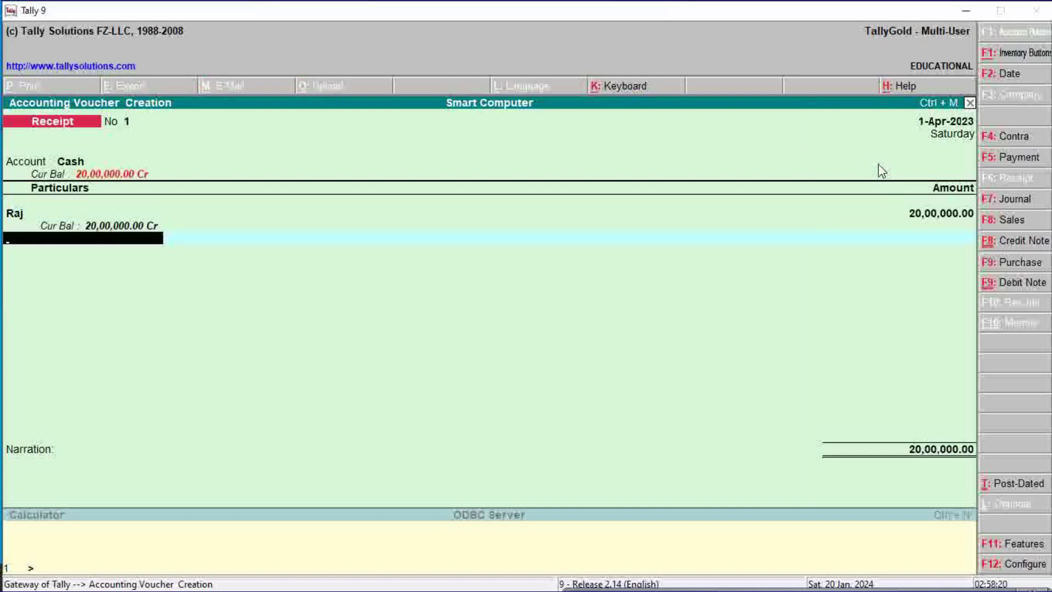
{"action": "key", "text": "Return"}
{"action": "key", "text": "Return"}
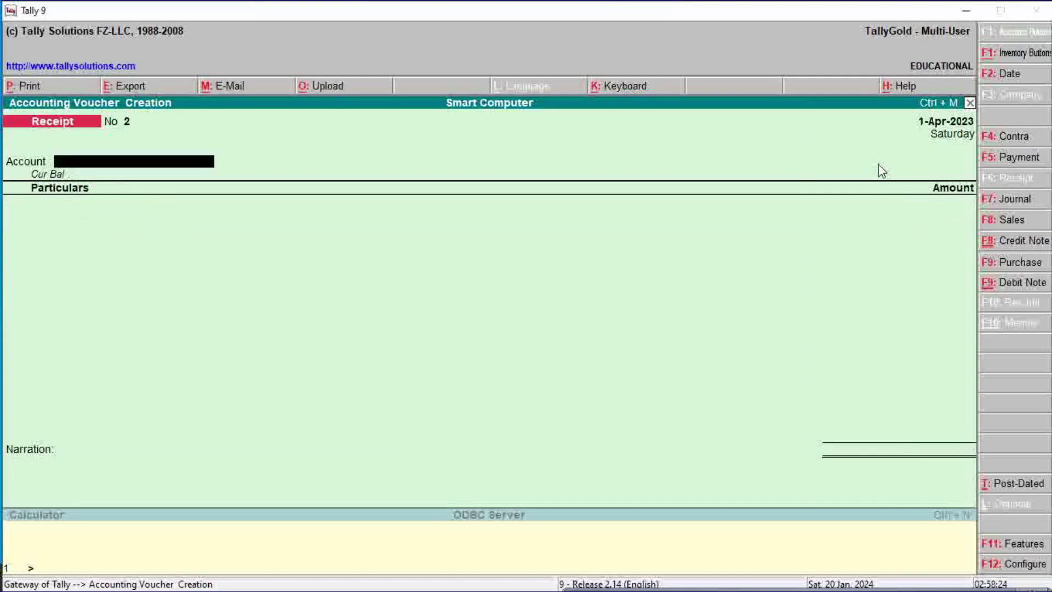
Step: Start a Purchase voucher with reference 65747, Cash as the party account with default supplier details, and Item Pur as the purchase ledger
{"action": "key", "text": "F9"}
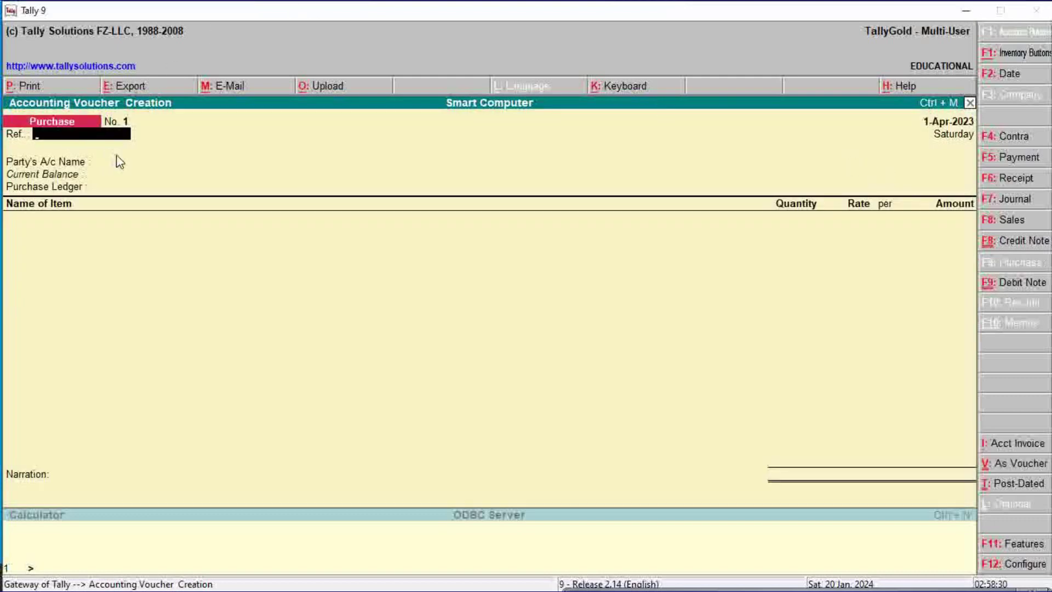
{"action": "type", "text": "65747"}
{"action": "key", "text": "Return"}
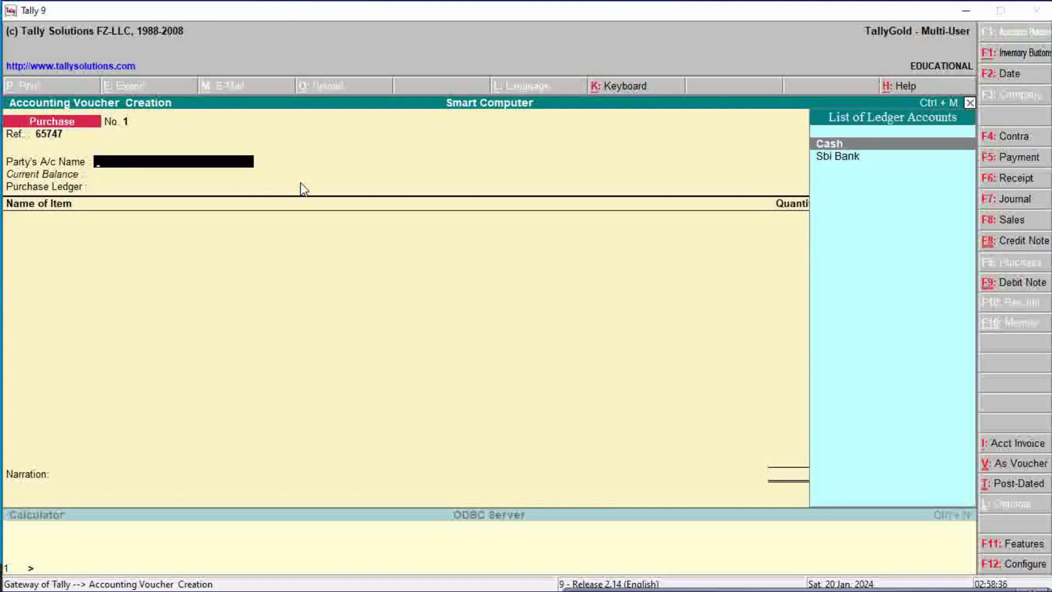
{"action": "key", "text": "Return"}
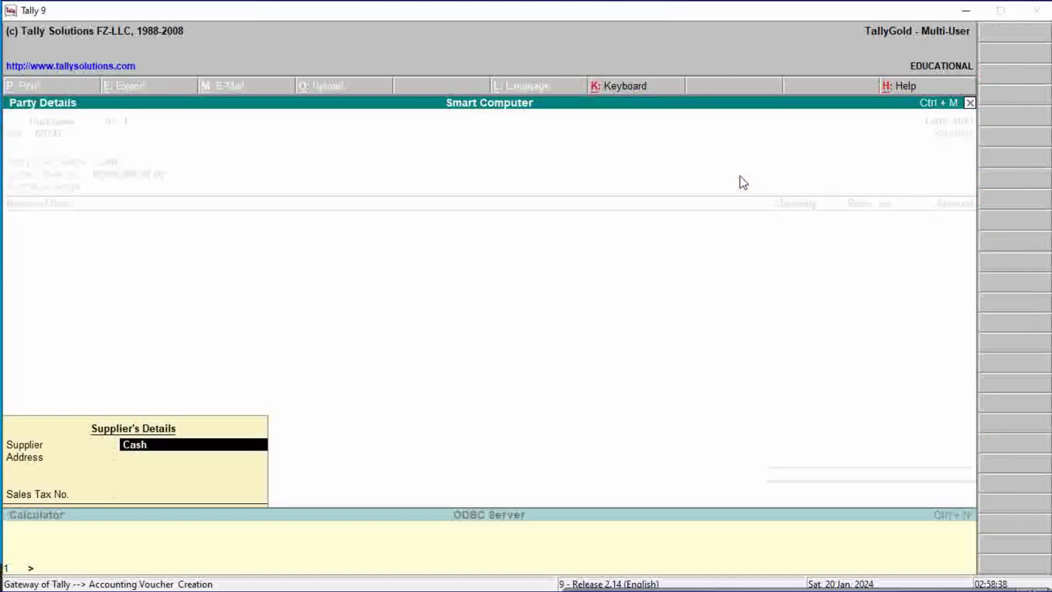
{"action": "key", "text": "Return"}
{"action": "key", "text": "Return"}
{"action": "key", "text": "Return"}
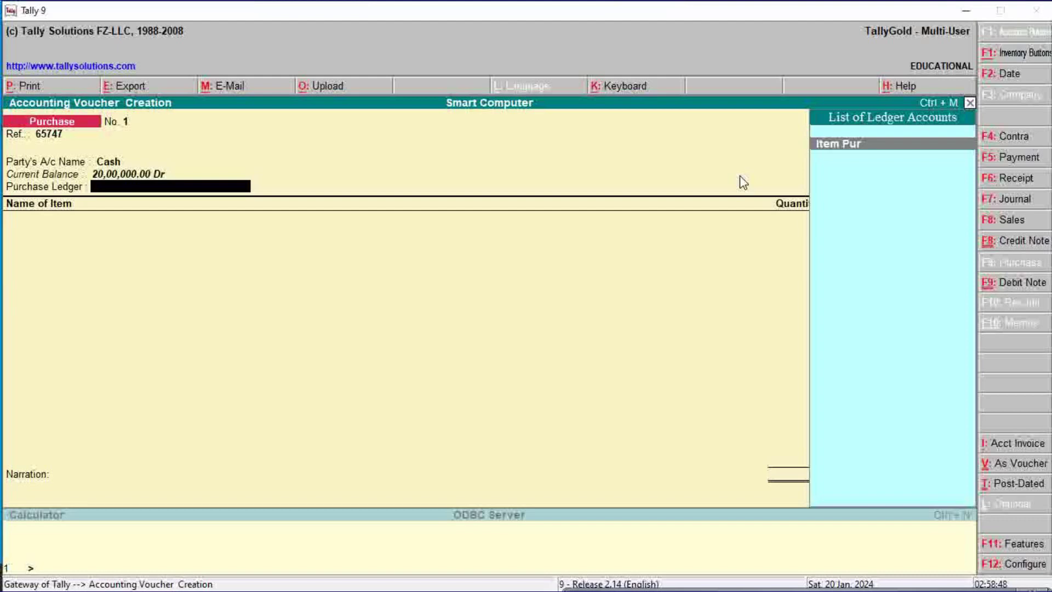
{"action": "key", "text": "Return"}
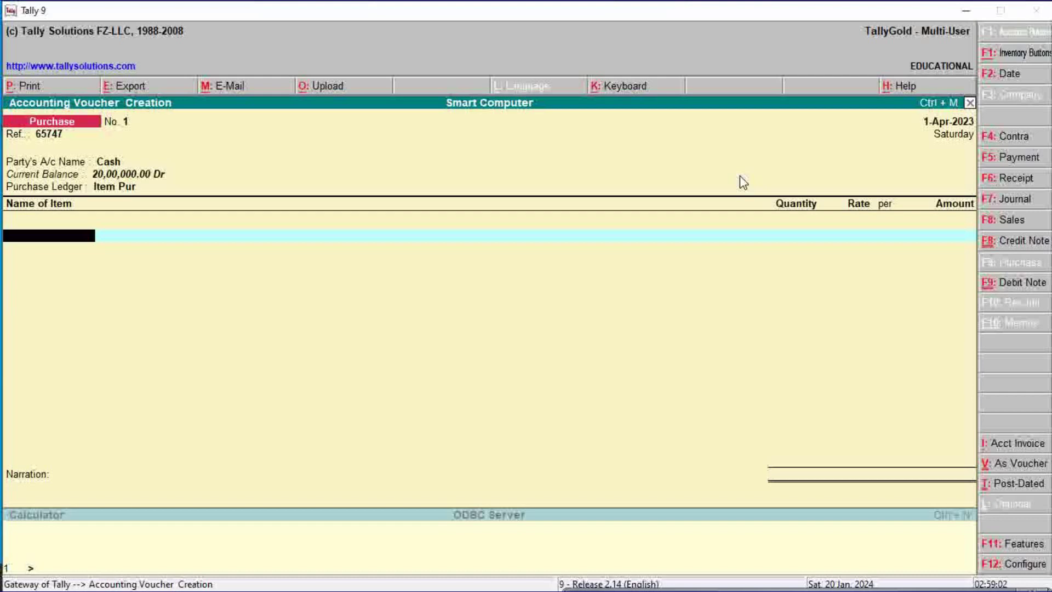
Step: Start a new stock item from the purchase voucher's item line and name it Hard Disk
{"action": "key", "text": "alt+c"}
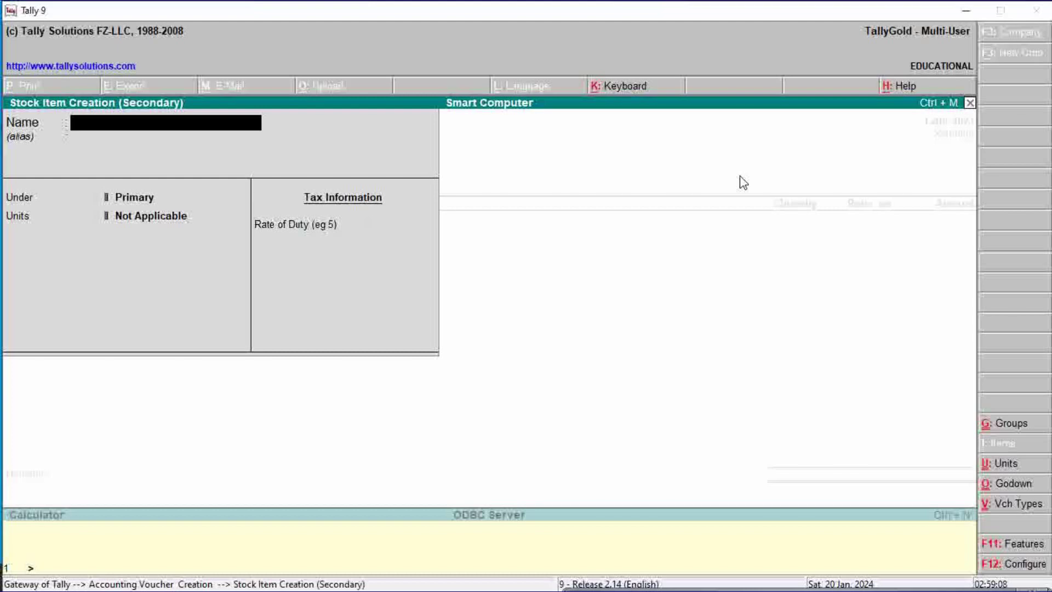
{"action": "type", "text": "Hard Disk"}
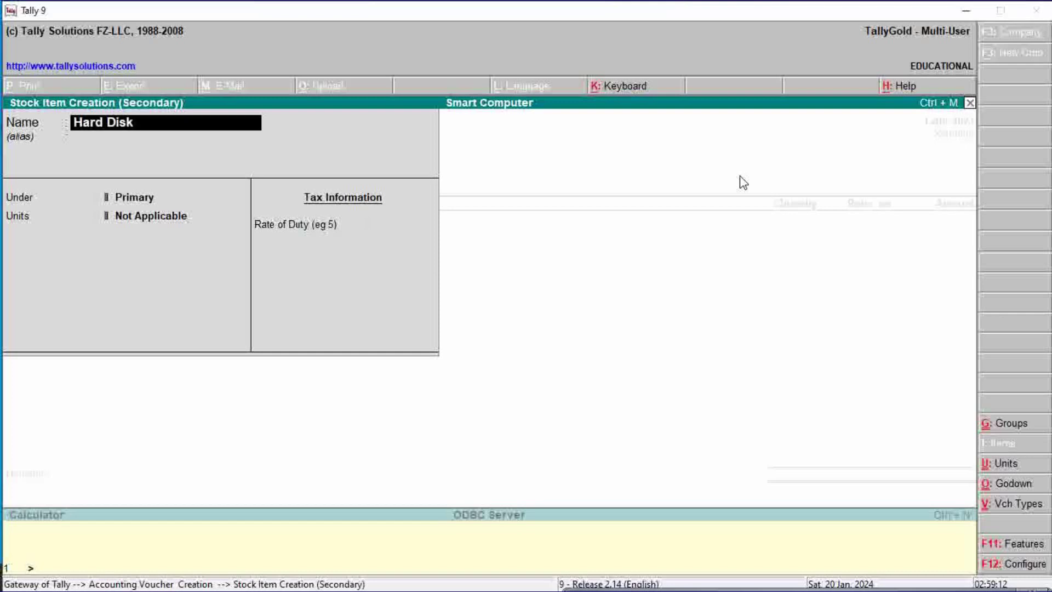
{"action": "key", "text": "Return"}
{"action": "key", "text": "Return"}
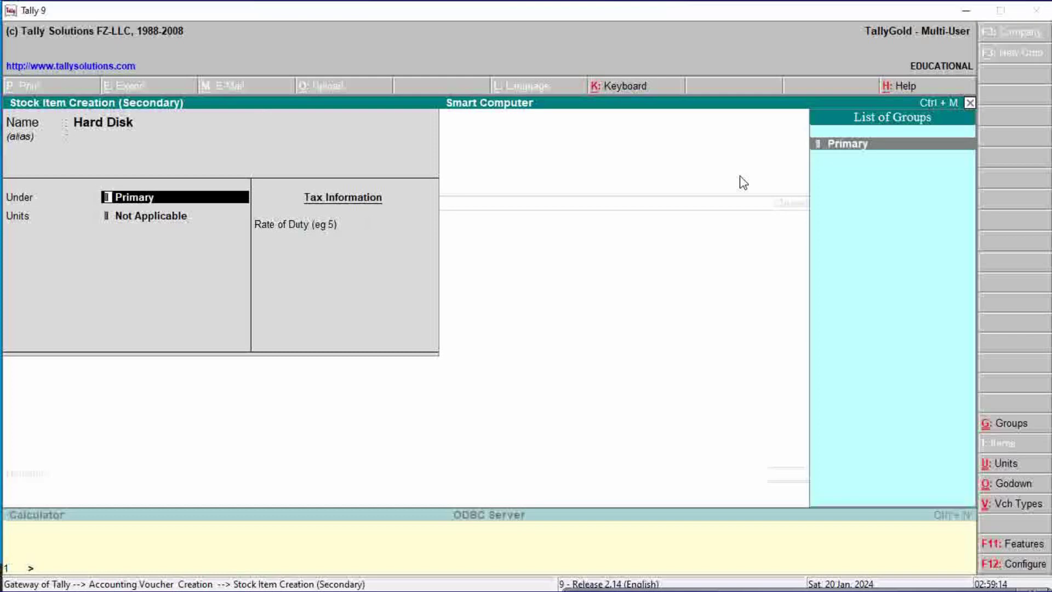
Step: Create a stock group named Computer under Primary, without adding item quantities, and assign the Hard Disk item to it
{"action": "key", "text": "alt+c"}
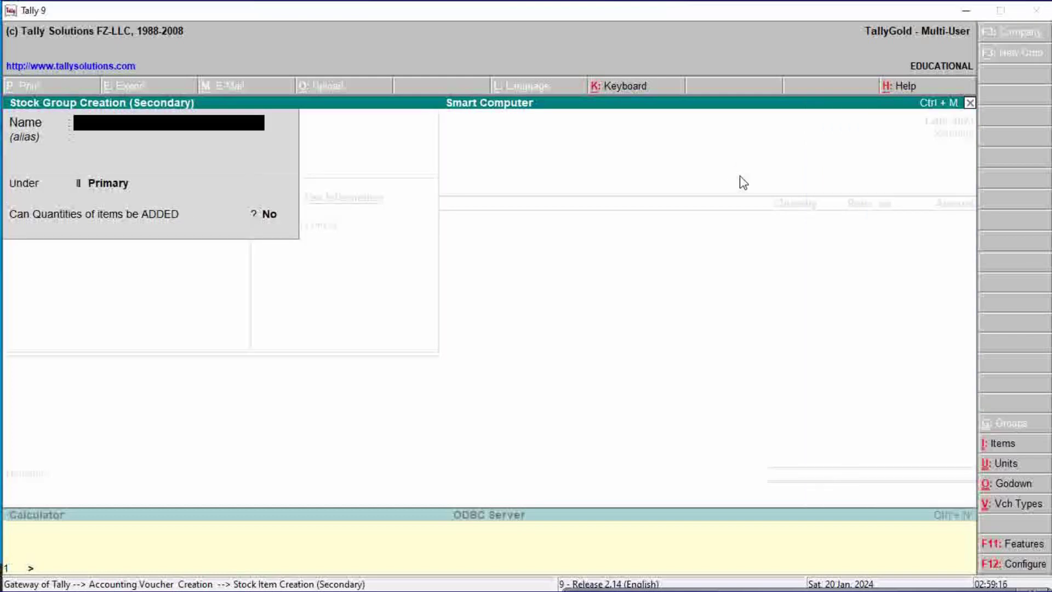
{"action": "type", "text": "Comp"}
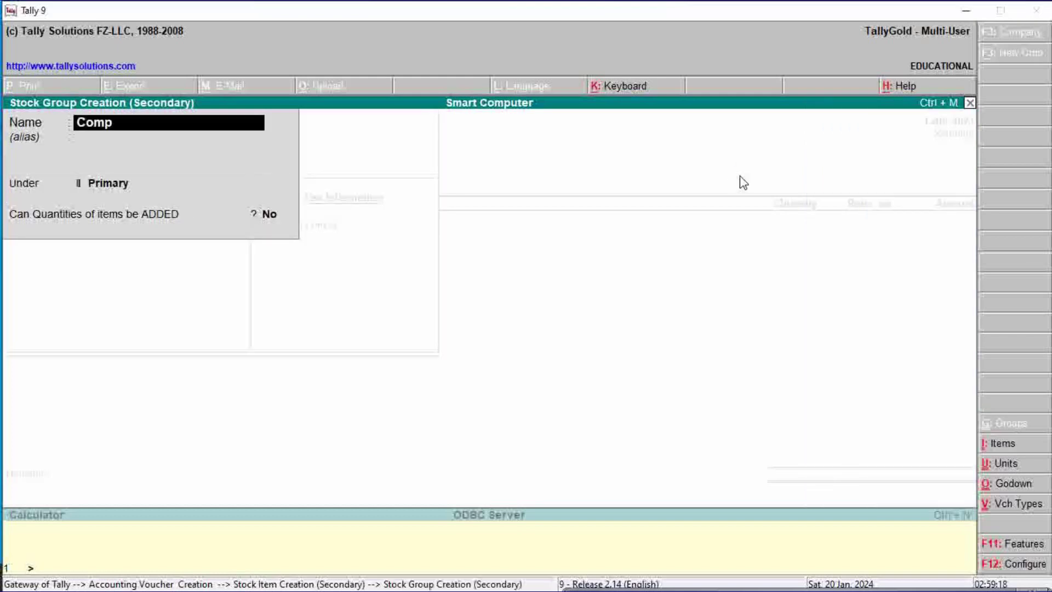
{"action": "type", "text": "uter"}
{"action": "key", "text": "Return"}
{"action": "key", "text": "Return"}
{"action": "key", "text": "Return"}
{"action": "key", "text": "Return"}
{"action": "key", "text": "Return"}
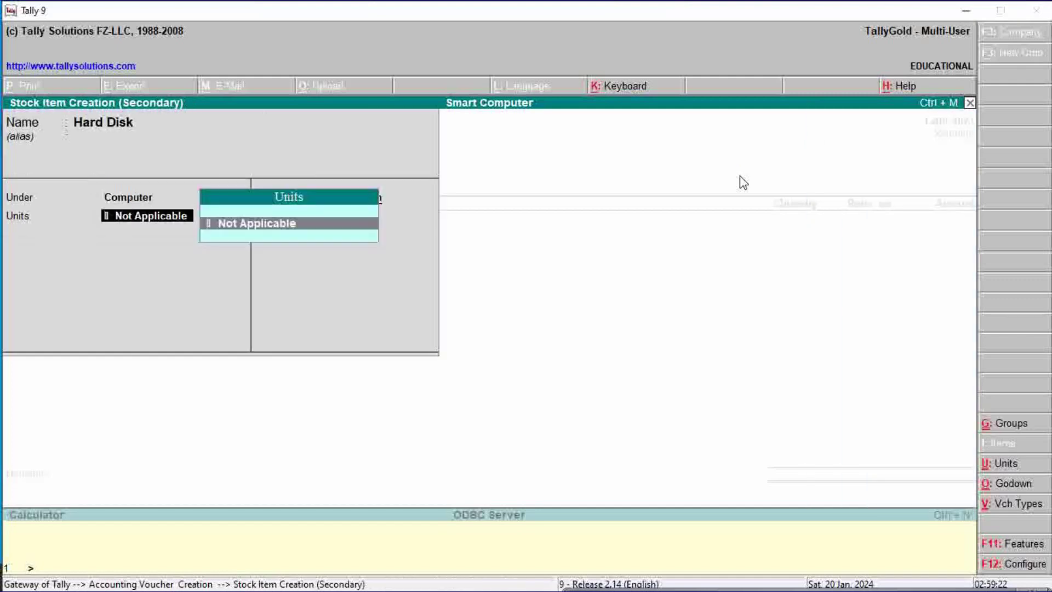
Step: Create a simple unit for Hard Disk with symbol pcs, formal name Picess and 0 decimal places
{"action": "key", "text": "alt+c"}
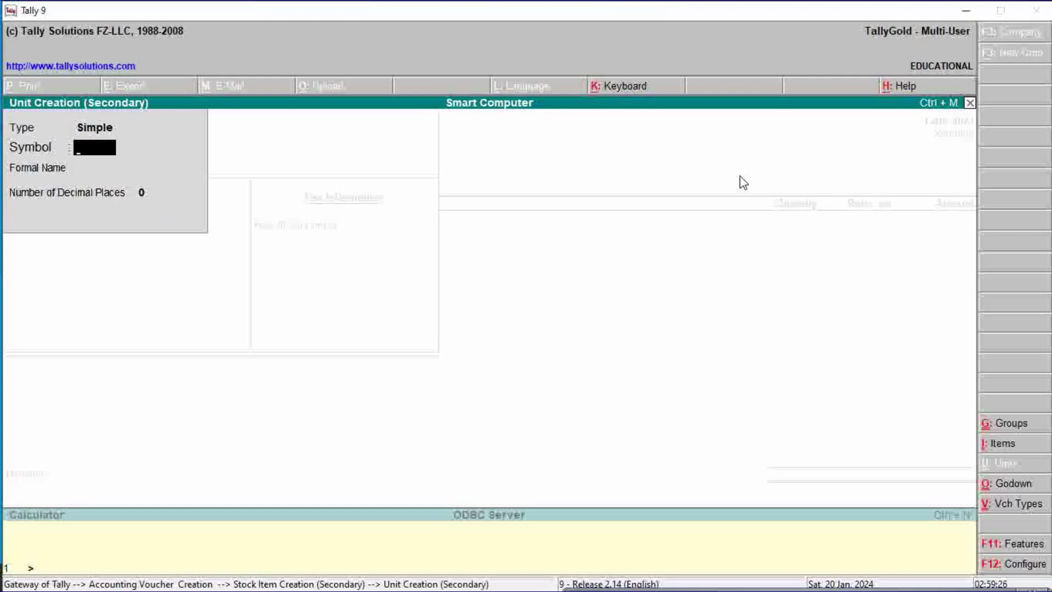
{"action": "type", "text": "pcs"}
{"action": "key", "text": "Return"}
{"action": "type", "text": "Pic"}
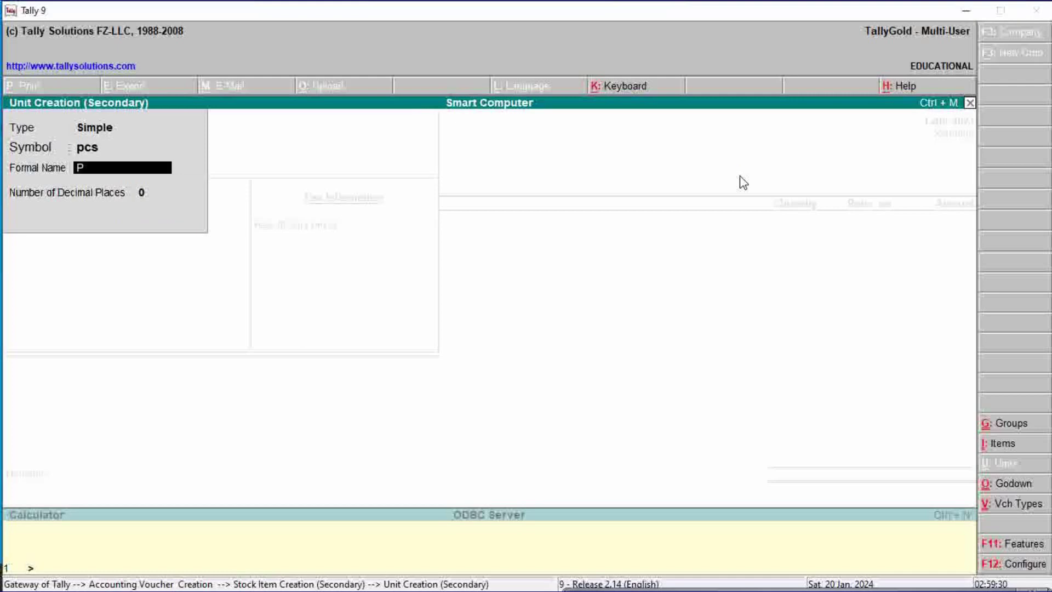
{"action": "type", "text": "ess"}
{"action": "key", "text": "Return"}
{"action": "key", "text": "Return"}
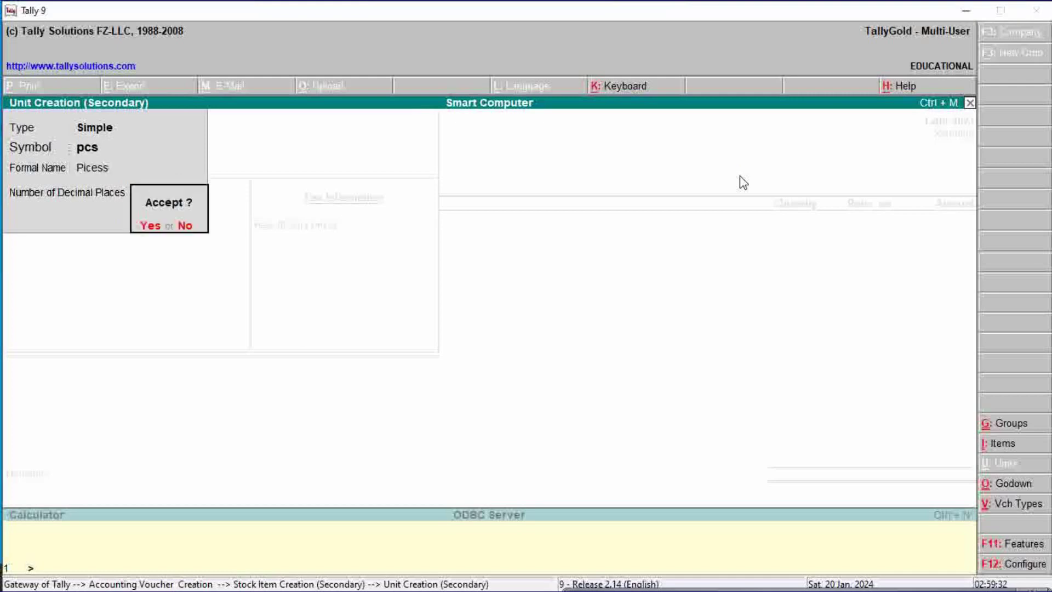
{"action": "key", "text": "Return"}
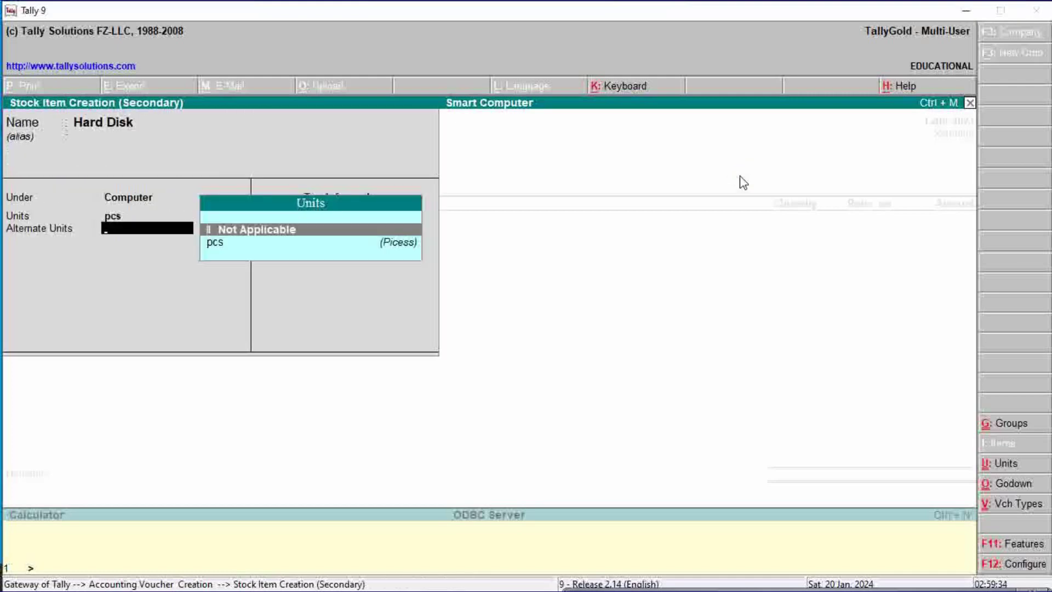
Step: Save the Hard Disk stock item with no alternate unit and the rate of duty left blank
{"action": "key", "text": "Return"}
{"action": "key", "text": "Return"}
{"action": "key", "text": "Return"}
{"action": "key", "text": "Return"}
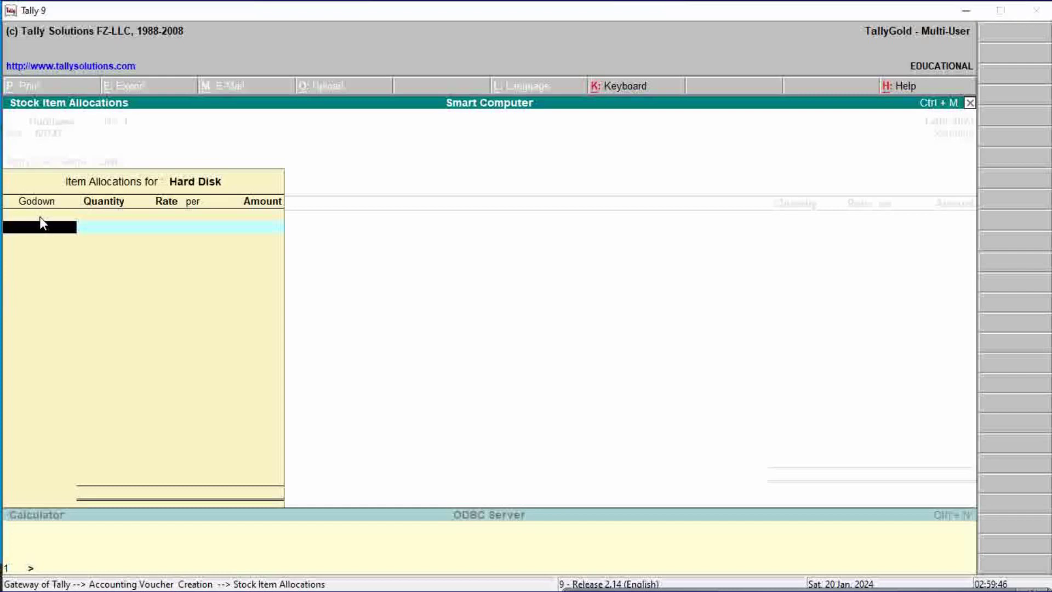
Step: Allocate 20 pcs of Hard Disk to the Bada Bajar godown at a rate of 1,000 per pcs
{"action": "key", "text": "Return"}
{"action": "key", "text": "Down"}
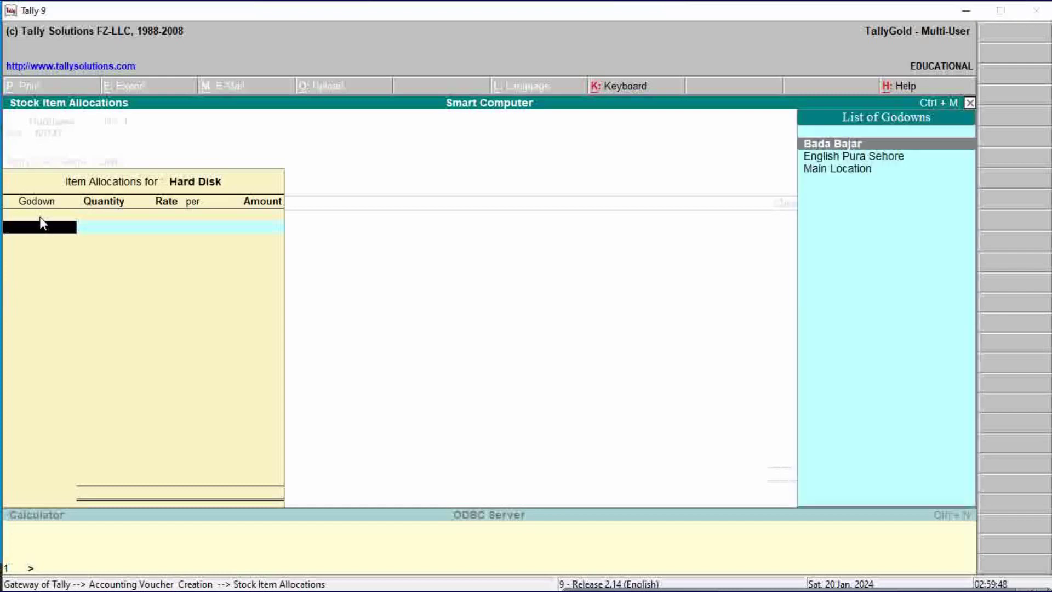
{"action": "key", "text": "Down"}
{"action": "key", "text": "Up"}
{"action": "key", "text": "Return"}
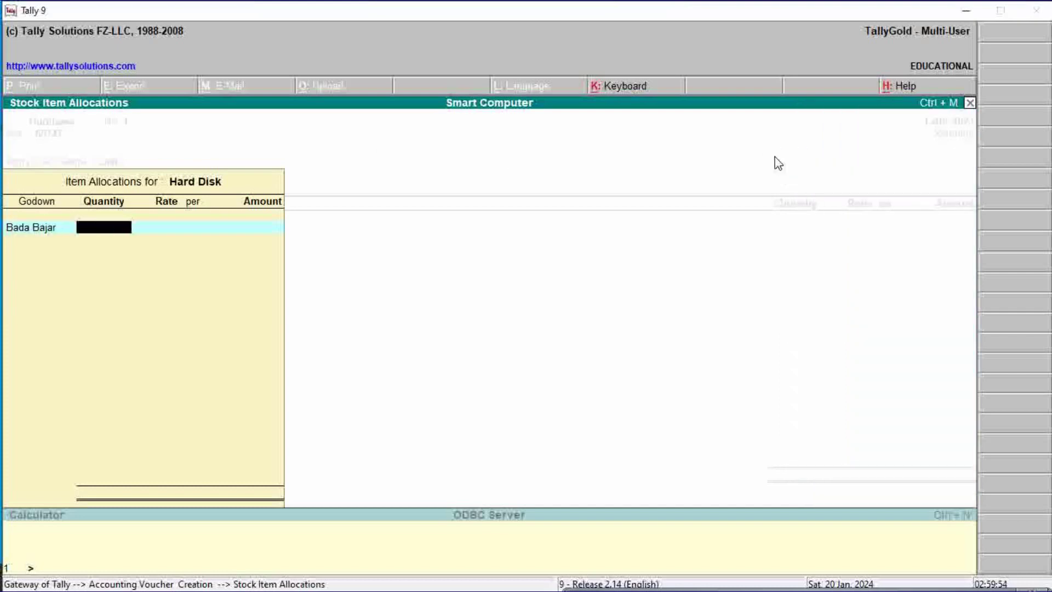
{"action": "type", "text": "20"}
{"action": "key", "text": "Return"}
{"action": "type", "text": "1000"}
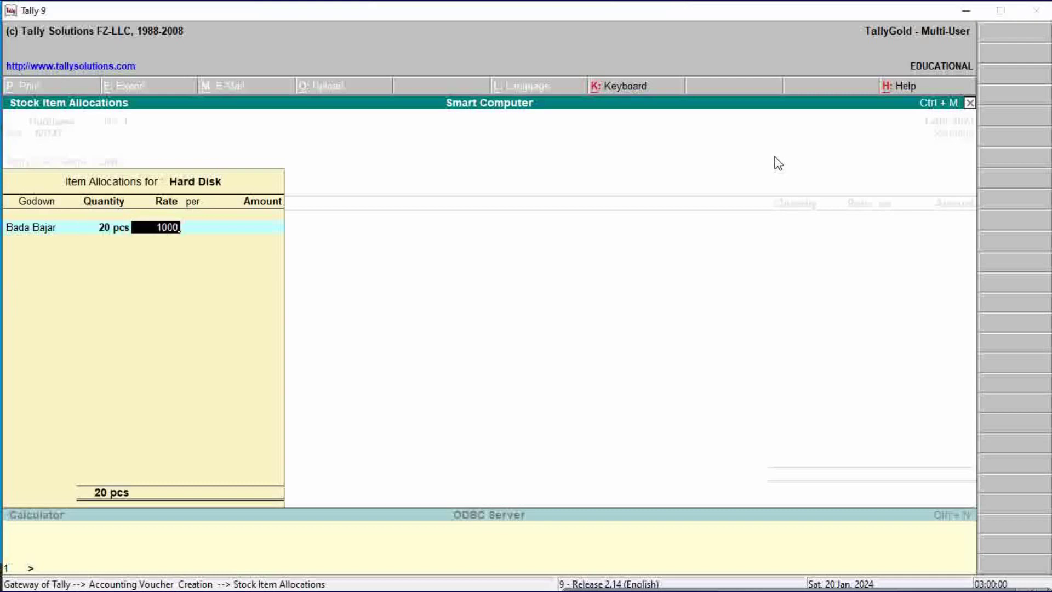
{"action": "key", "text": "Return"}
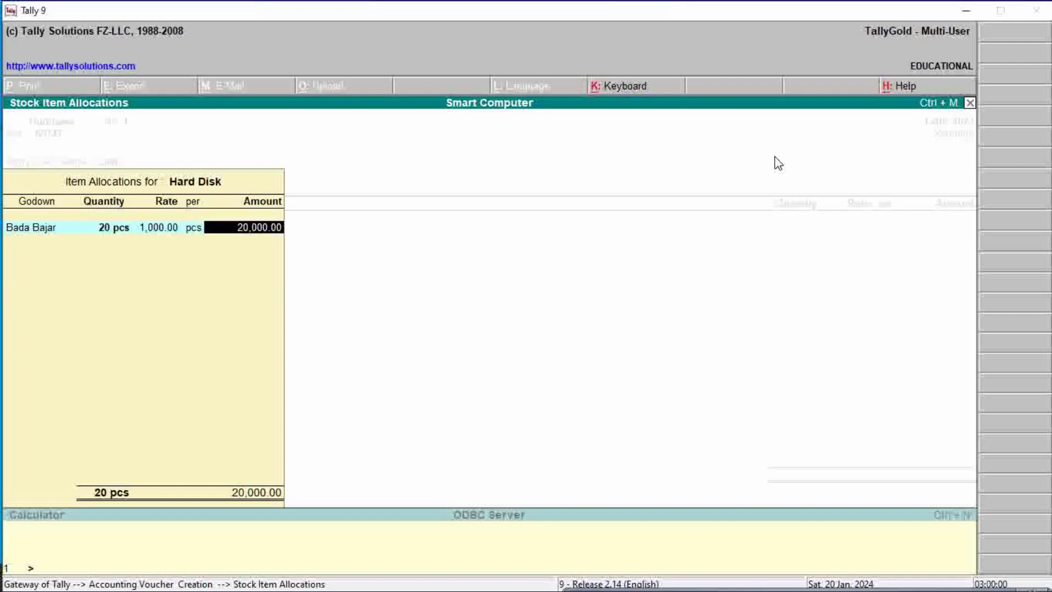
{"action": "key", "text": "Return"}
{"action": "key", "text": "Return"}
{"action": "key", "text": "Return"}
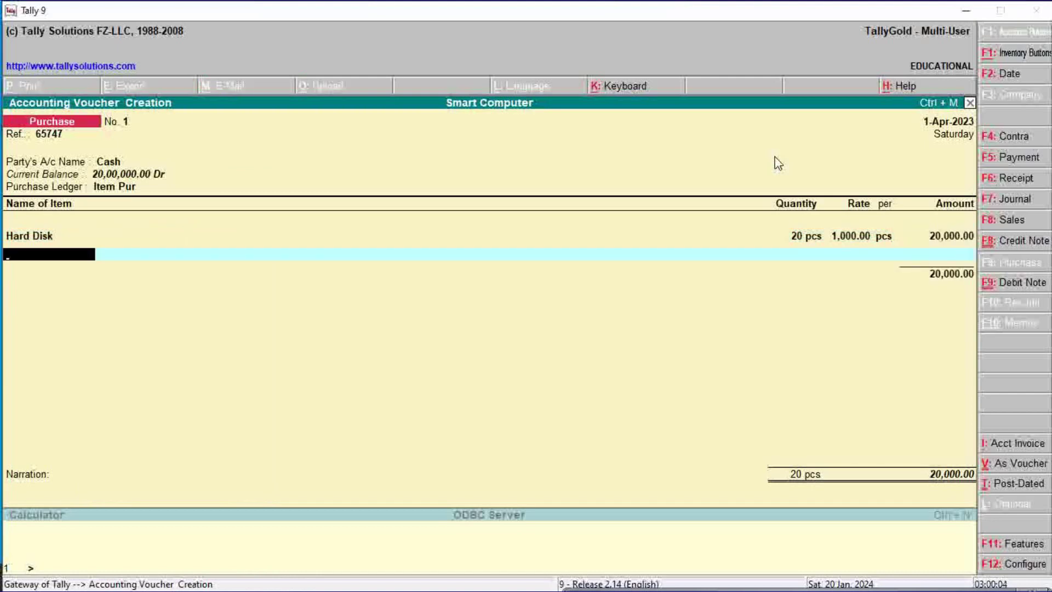
Step: Create a stock item named Mouse under the Computer group with unit pcs and no alternate unit
{"action": "type", "text": "m"}
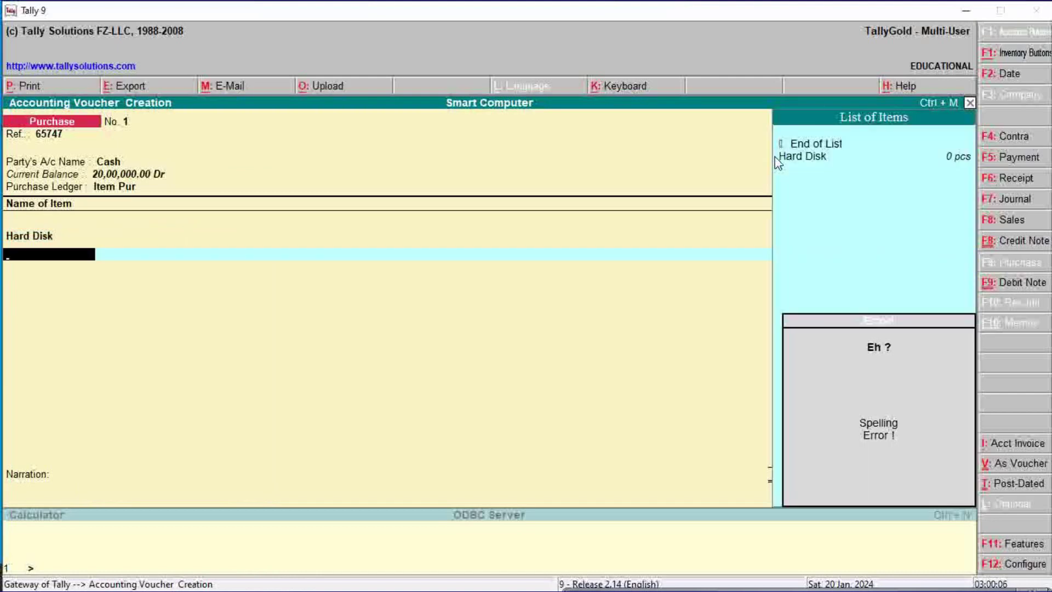
{"action": "key", "text": "alt+c"}
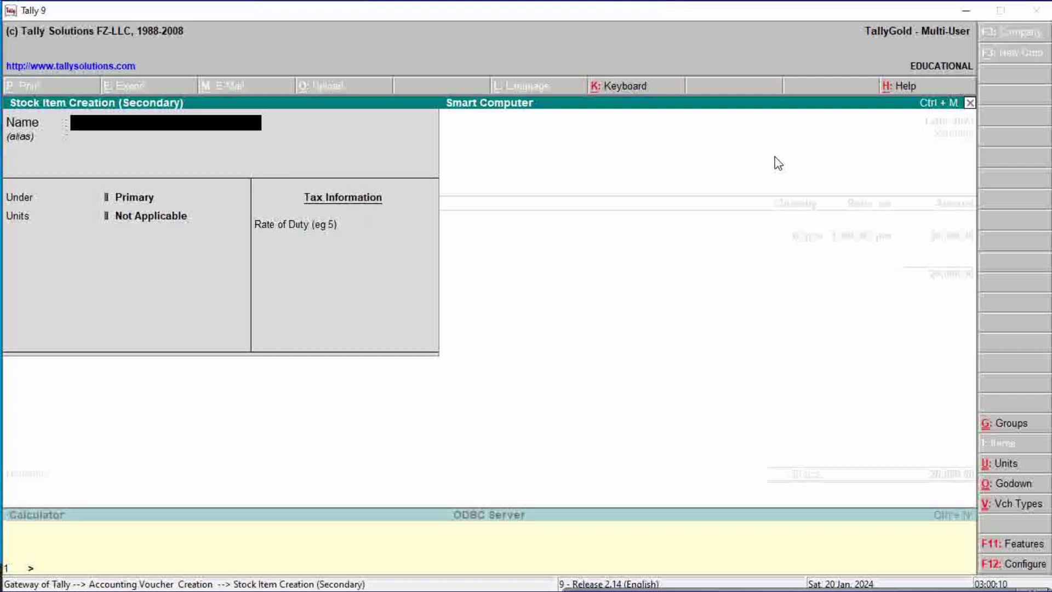
{"action": "type", "text": "Mouse"}
{"action": "key", "text": "Return"}
{"action": "key", "text": "Return"}
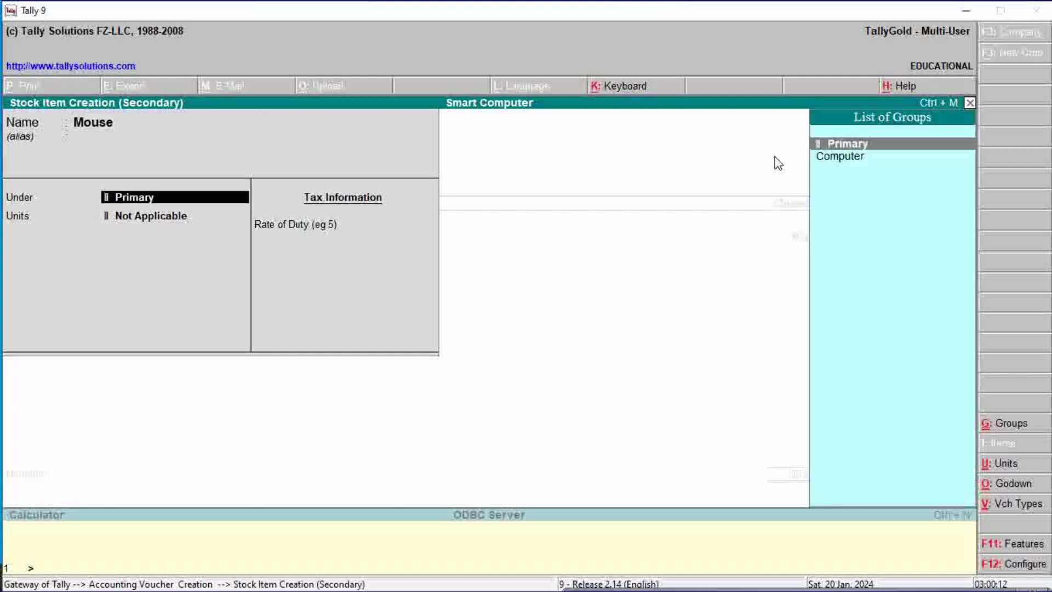
{"action": "key", "text": "Down"}
{"action": "key", "text": "Return"}
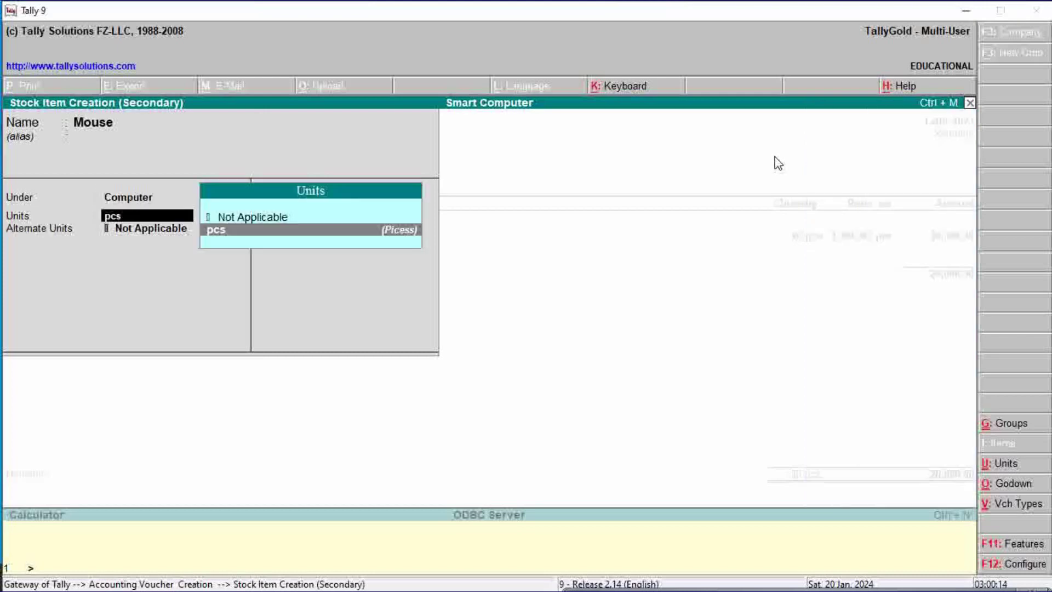
{"action": "key", "text": "Return"}
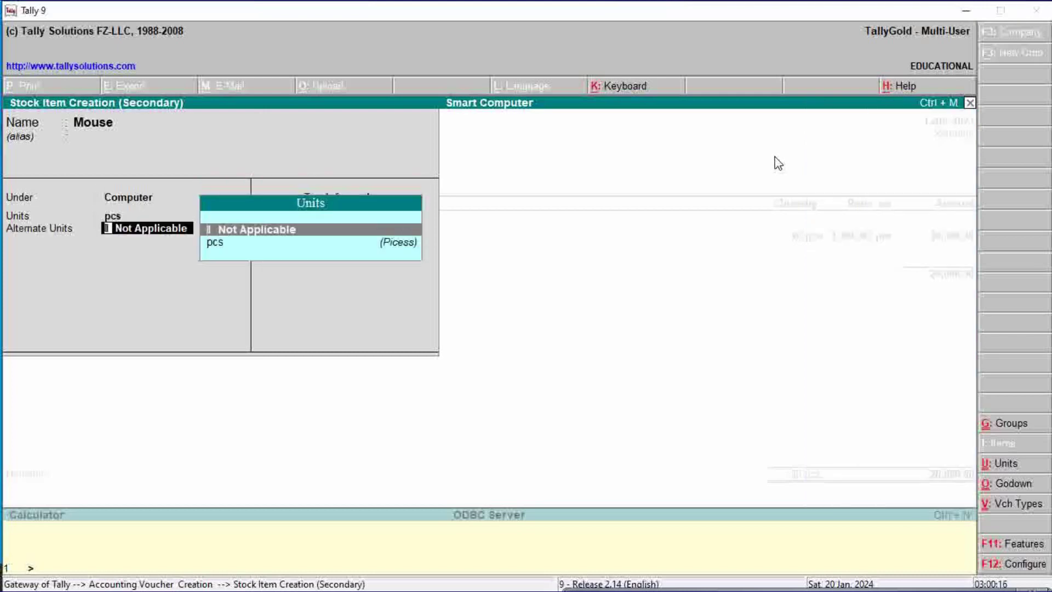
{"action": "key", "text": "Return"}
{"action": "key", "text": "Return"}
{"action": "key", "text": "Return"}
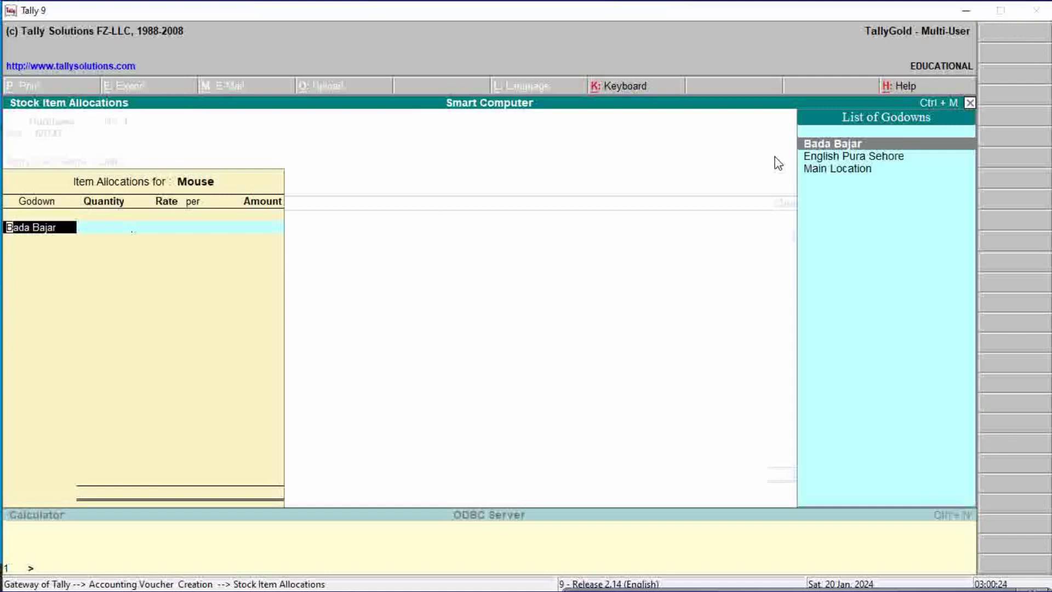
Step: Allocate 20 pcs of Mouse to the Bada Bajar godown at a rate of 200 per pcs
{"action": "key", "text": "Up"}
{"action": "key", "text": "Up"}
{"action": "key", "text": "Up"}
{"action": "key", "text": "Return"}
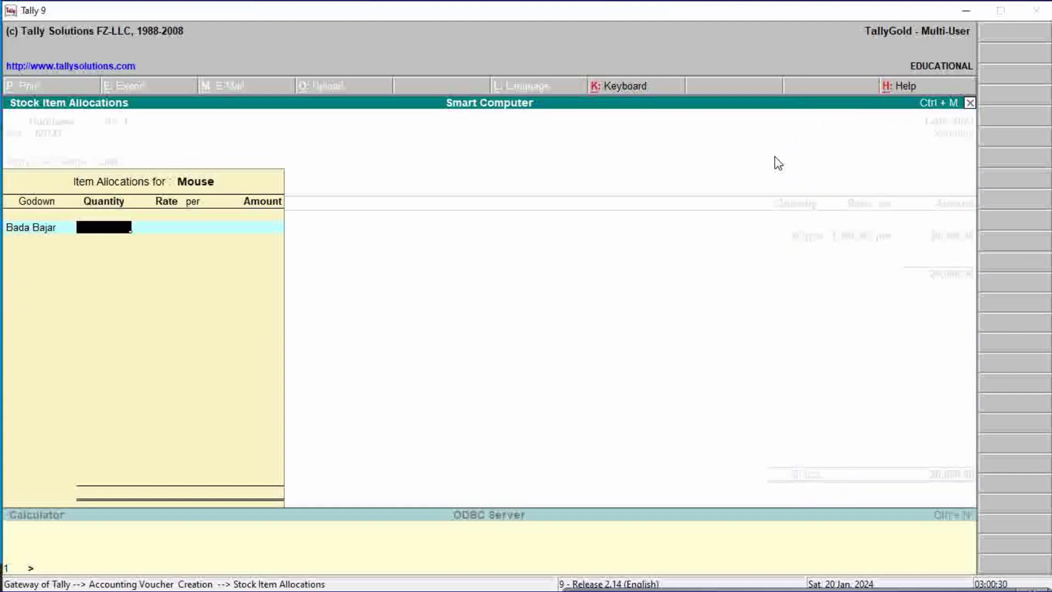
{"action": "type", "text": "20"}
{"action": "key", "text": "Return"}
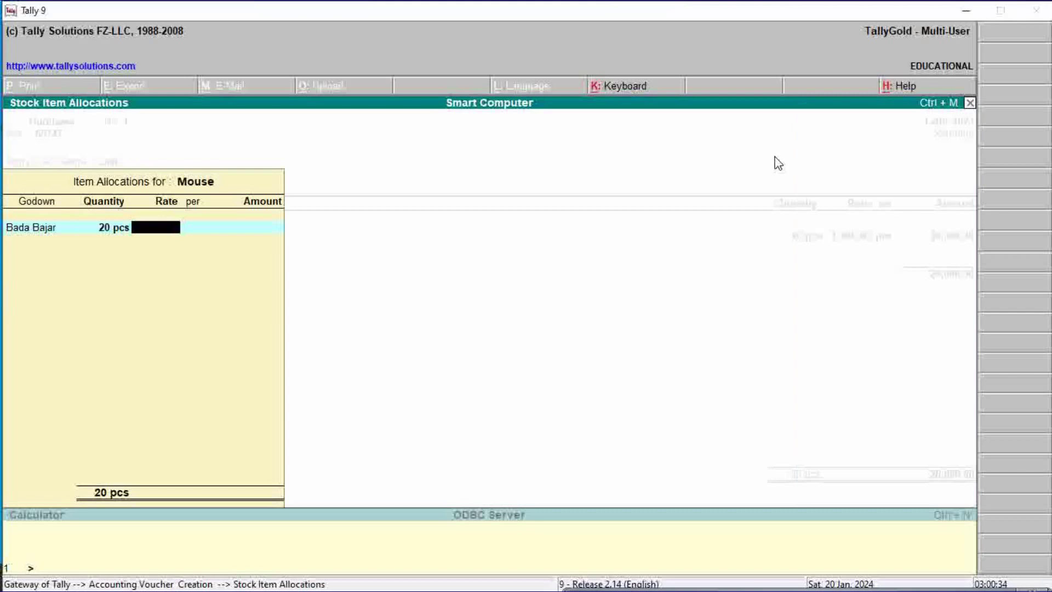
{"action": "type", "text": "200"}
{"action": "key", "text": "Return"}
{"action": "key", "text": "Return"}
{"action": "key", "text": "Return"}
{"action": "key", "text": "Return"}
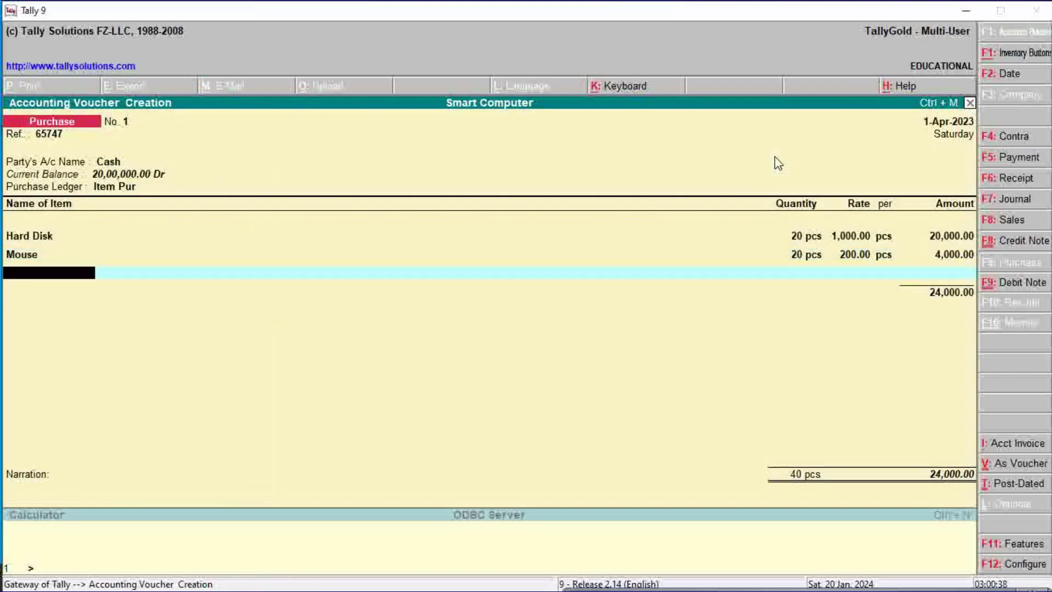
Step: End the item list and save the purchase voucher without a narration
{"action": "key", "text": "Return"}
{"action": "key", "text": "Return"}
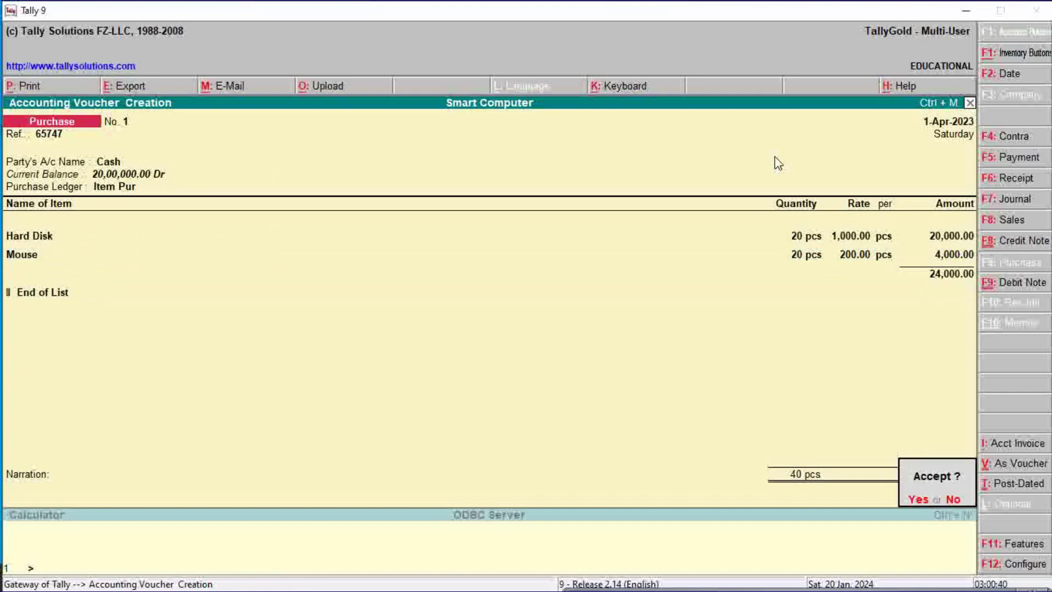
{"action": "key", "text": "Return"}
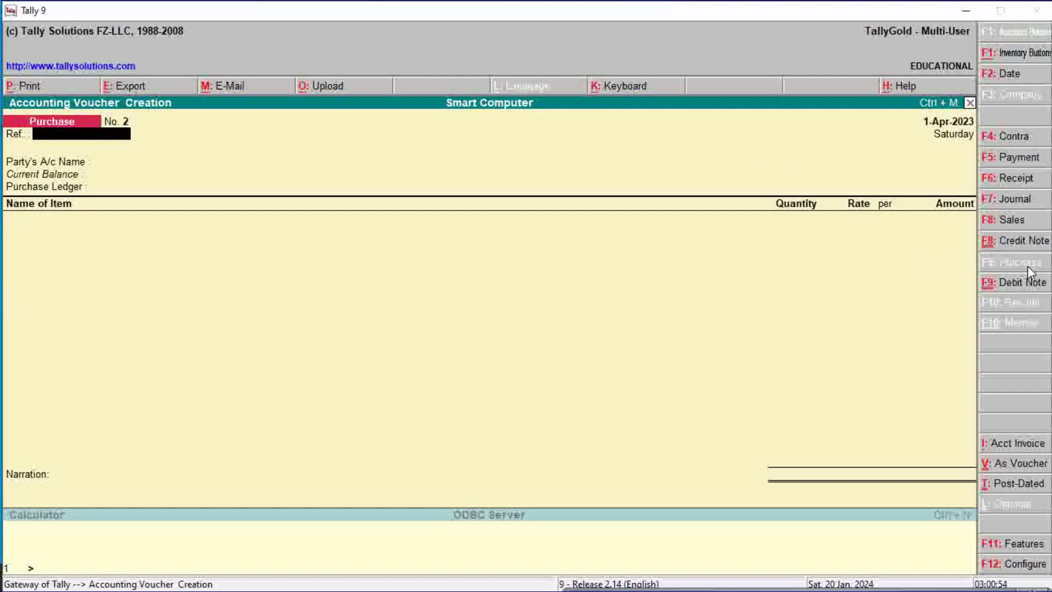
Step: Switch to a Debit Note entry using the Purchase Return voucher type
{"action": "left_click", "coordinate": [1018, 284]}
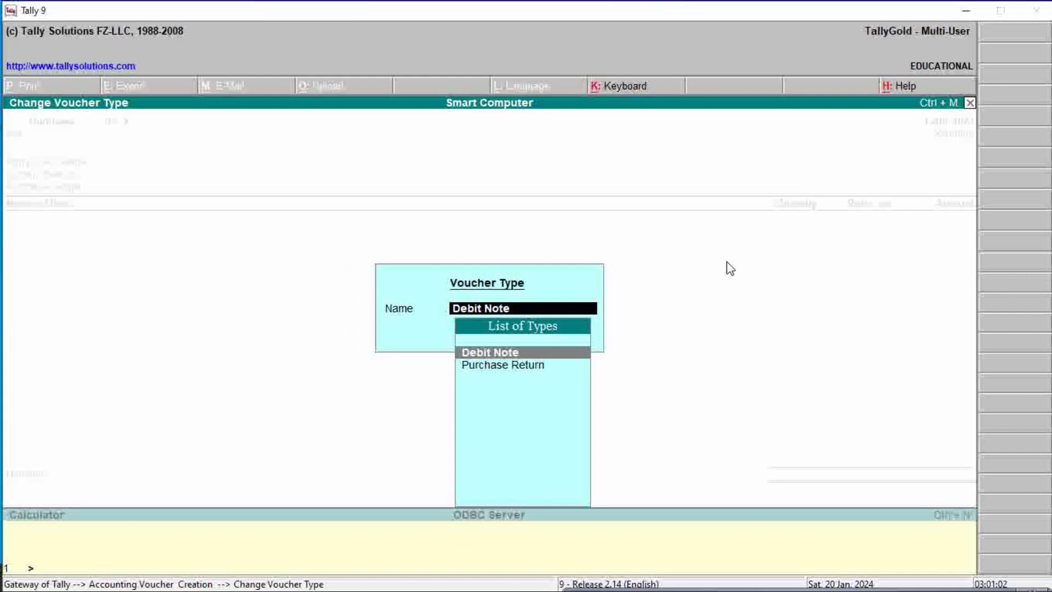
{"action": "key", "text": "Down"}
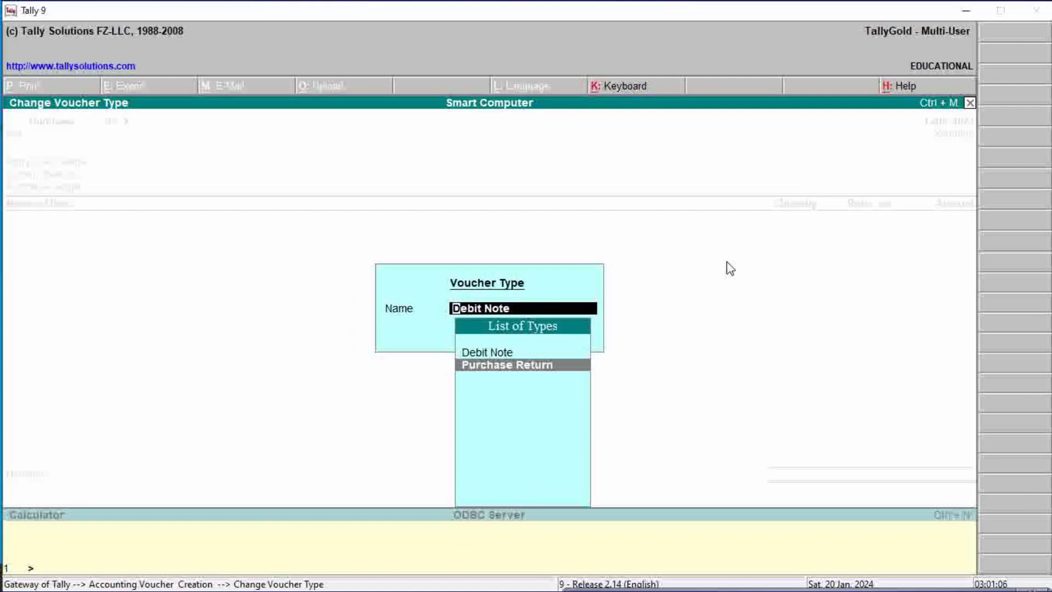
{"action": "key", "text": "Return"}
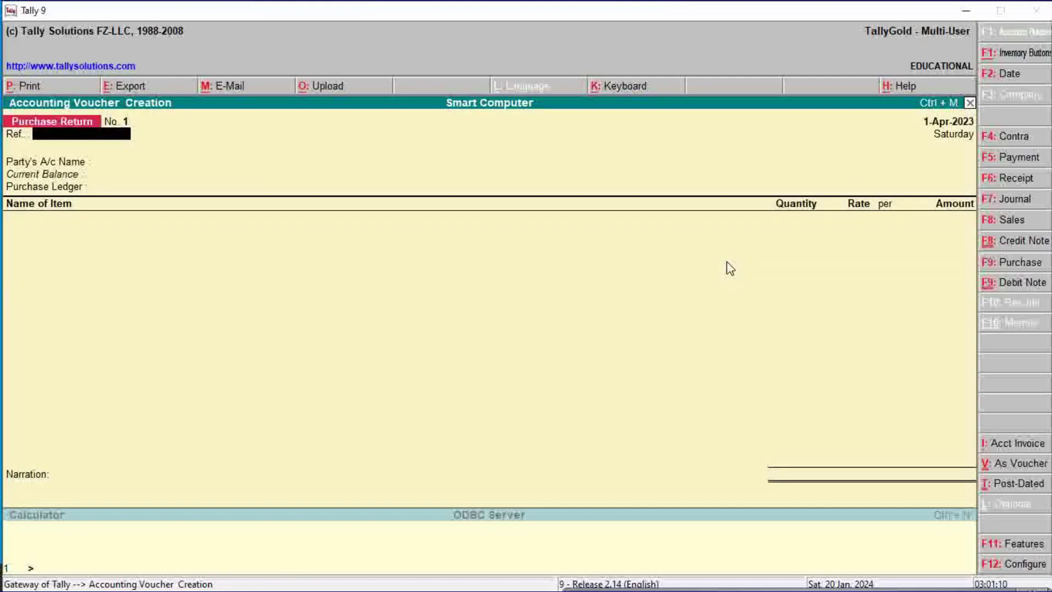
Step: Fill in the Purchase Return with reference 64545, Cash as the party account with default details, and Item Pur as the purchase ledger
{"action": "type", "text": "64545"}
{"action": "key", "text": "Return"}
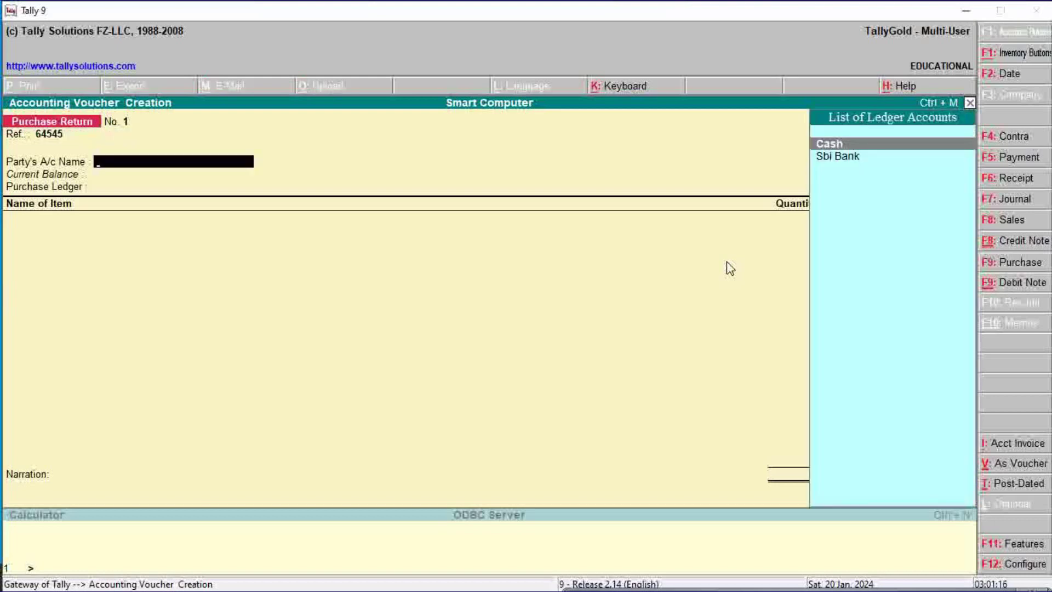
{"action": "key", "text": "Return"}
{"action": "key", "text": "Return"}
{"action": "key", "text": "Return"}
{"action": "key", "text": "Return"}
{"action": "key", "text": "Return"}
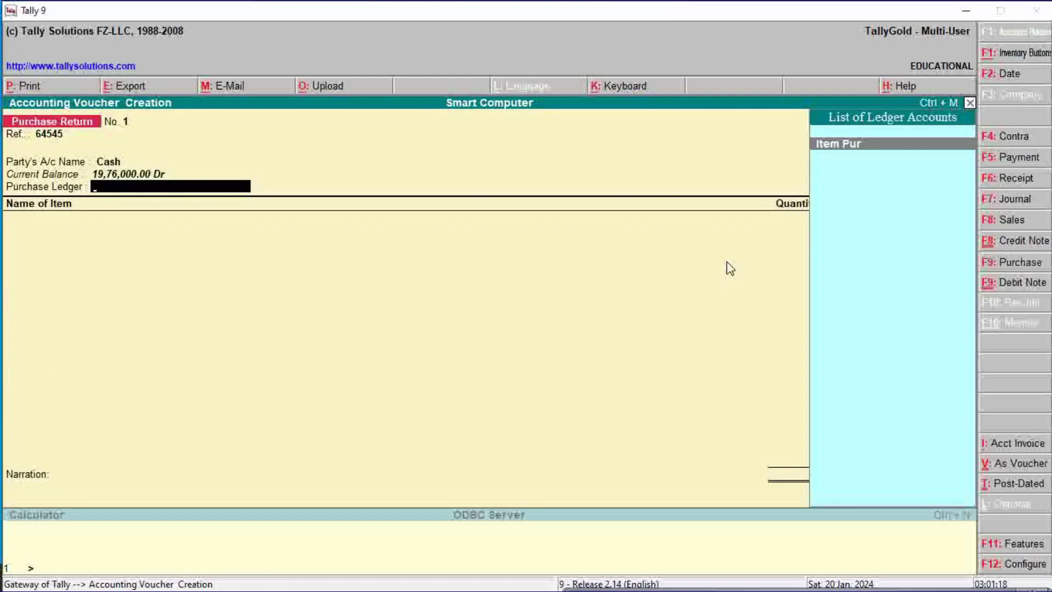
{"action": "key", "text": "Return"}
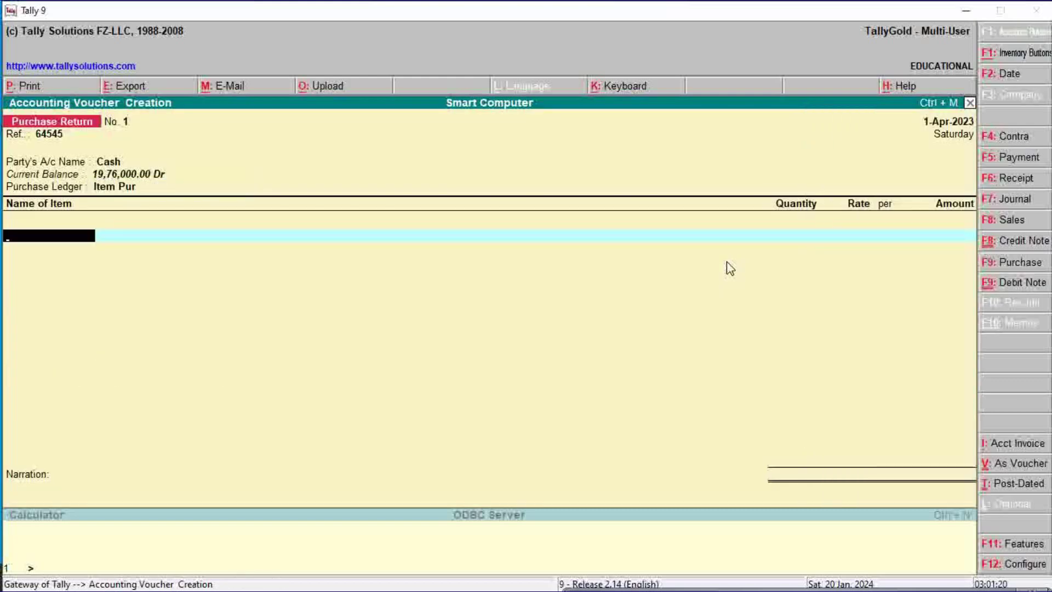
Step: Add Hard Disk to the Purchase Return, with 2 pcs from the Bada Bajar godown at the default rate of 1,000 per pcs
{"action": "type", "text": "H"}
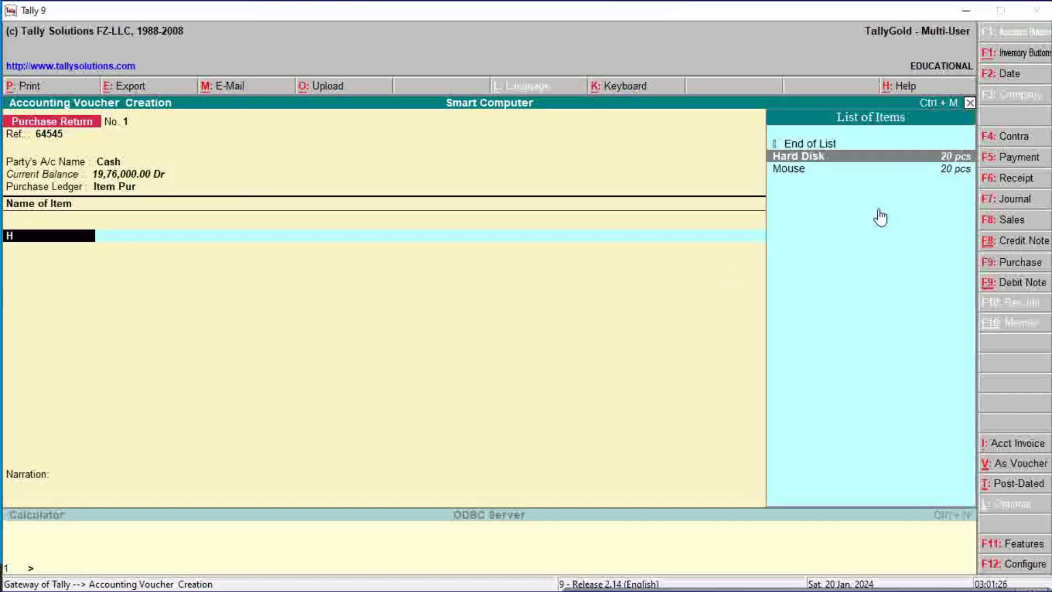
{"action": "key", "text": "Return"}
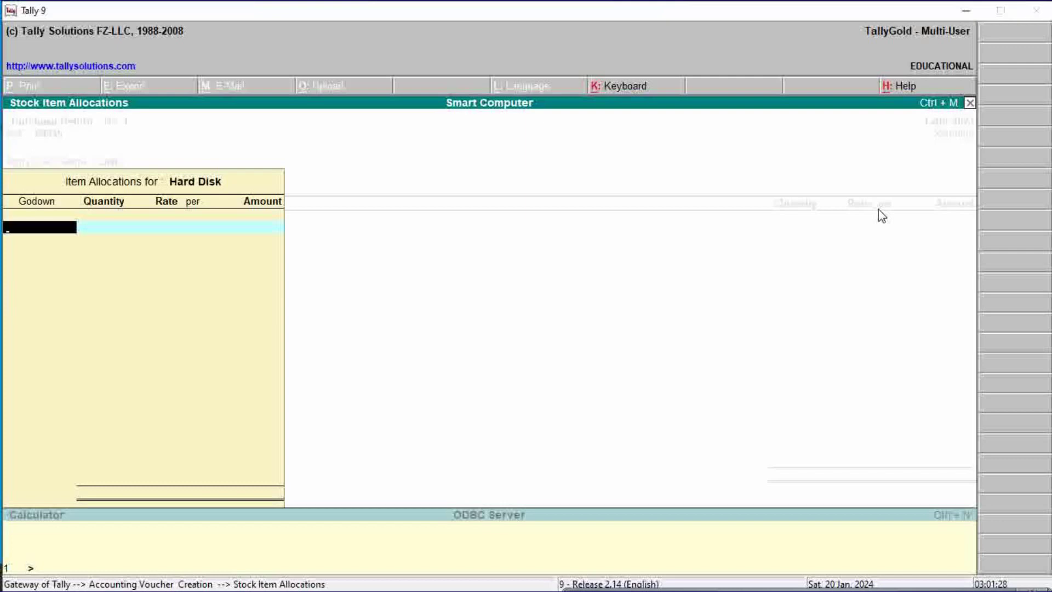
{"action": "type", "text": "B"}
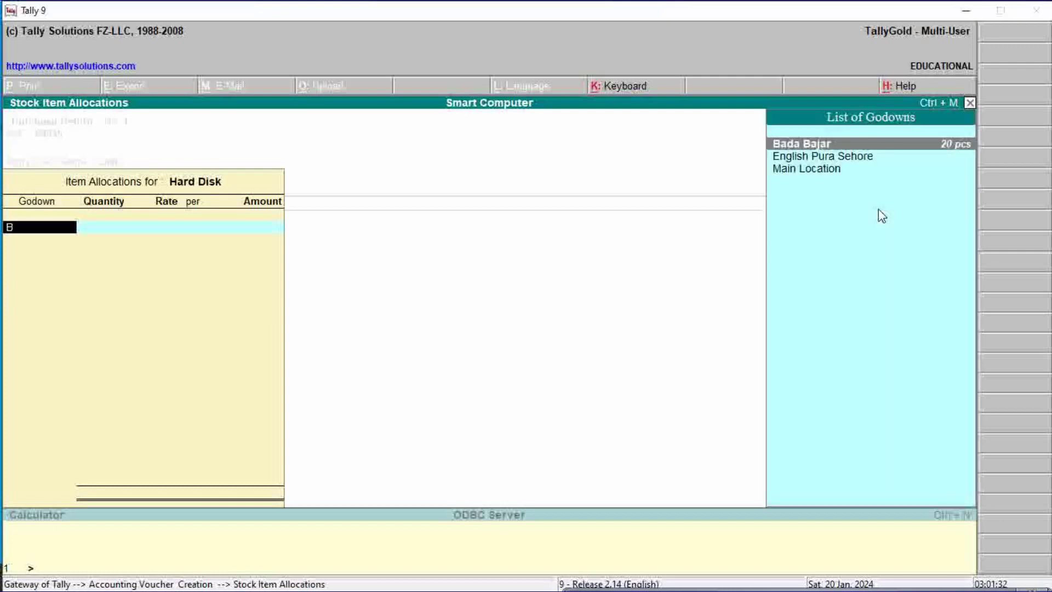
{"action": "key", "text": "Return"}
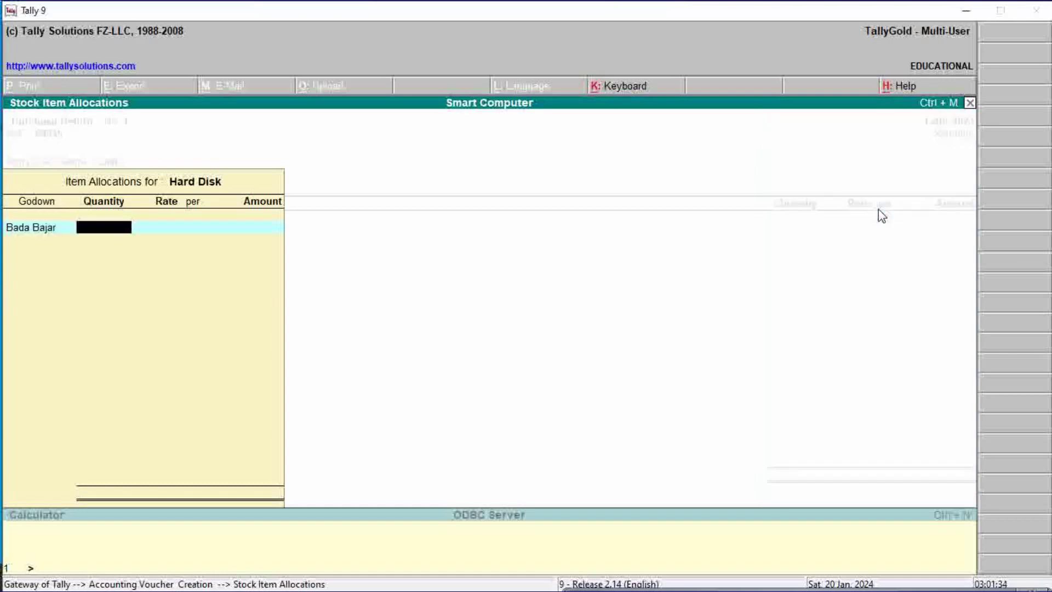
{"action": "type", "text": "2"}
{"action": "key", "text": "Return"}
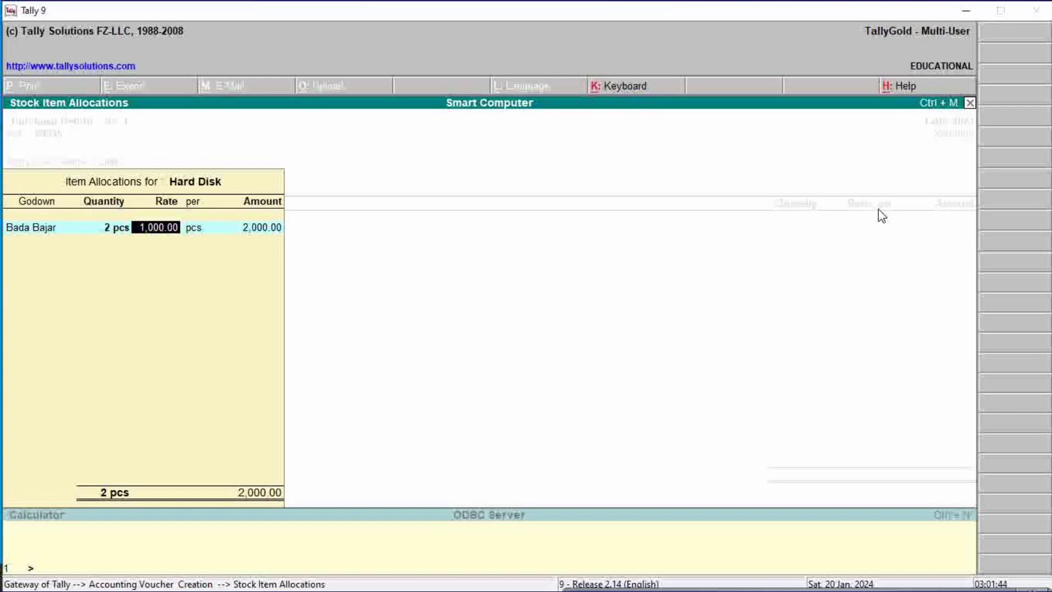
{"action": "key", "text": "Return"}
{"action": "key", "text": "Return"}
{"action": "key", "text": "Return"}
{"action": "key", "text": "Return"}
{"action": "key", "text": "Return"}
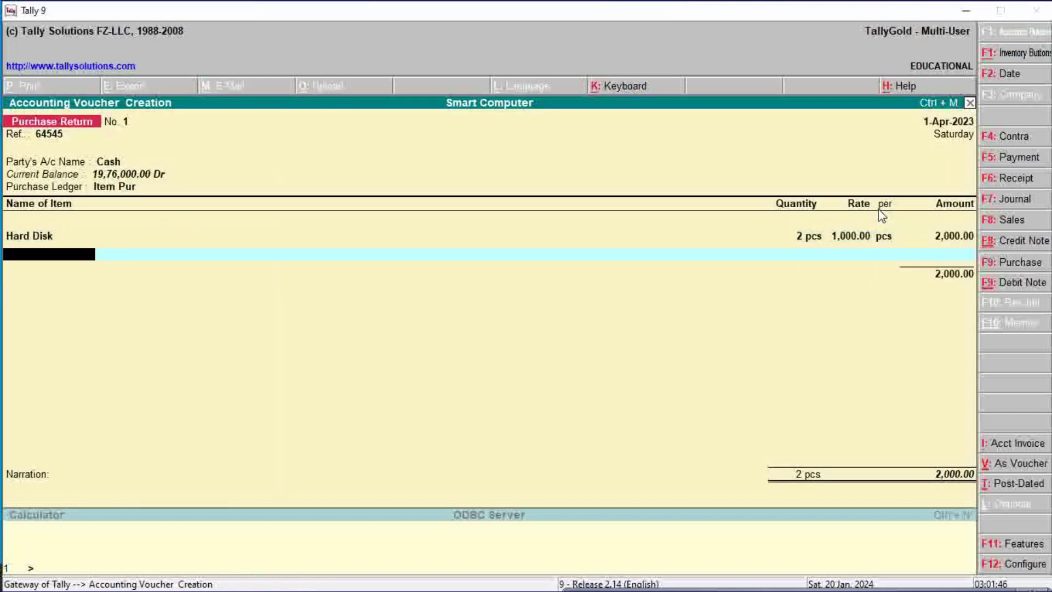
Step: Add Mouse as the second return item, with 10 pcs from the Bada Bajar godown at the default rate of 200 per pcs
{"action": "type", "text": "k"}
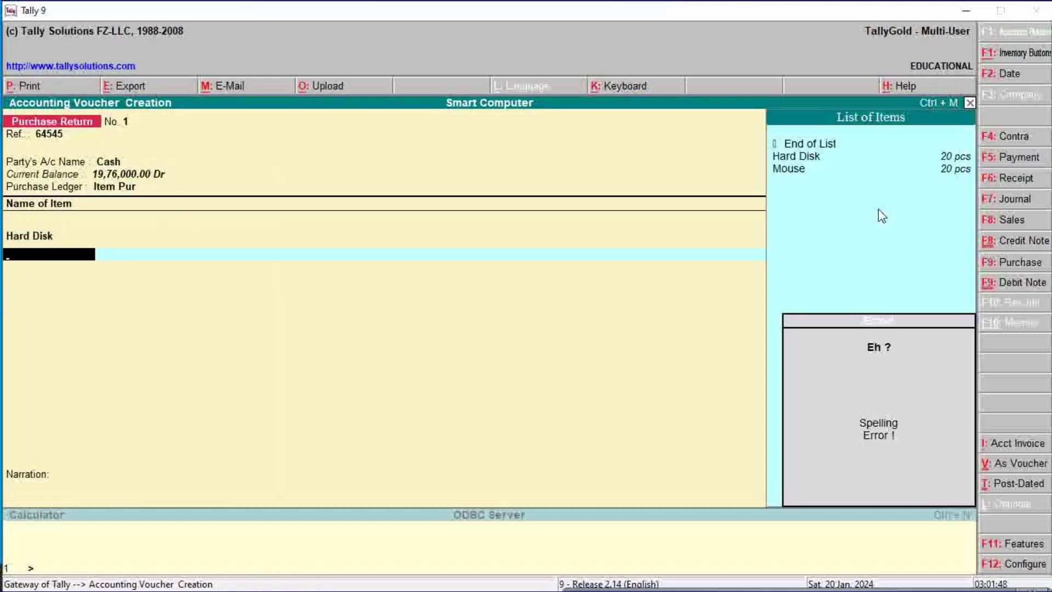
{"action": "key", "text": "Down"}
{"action": "key", "text": "Down"}
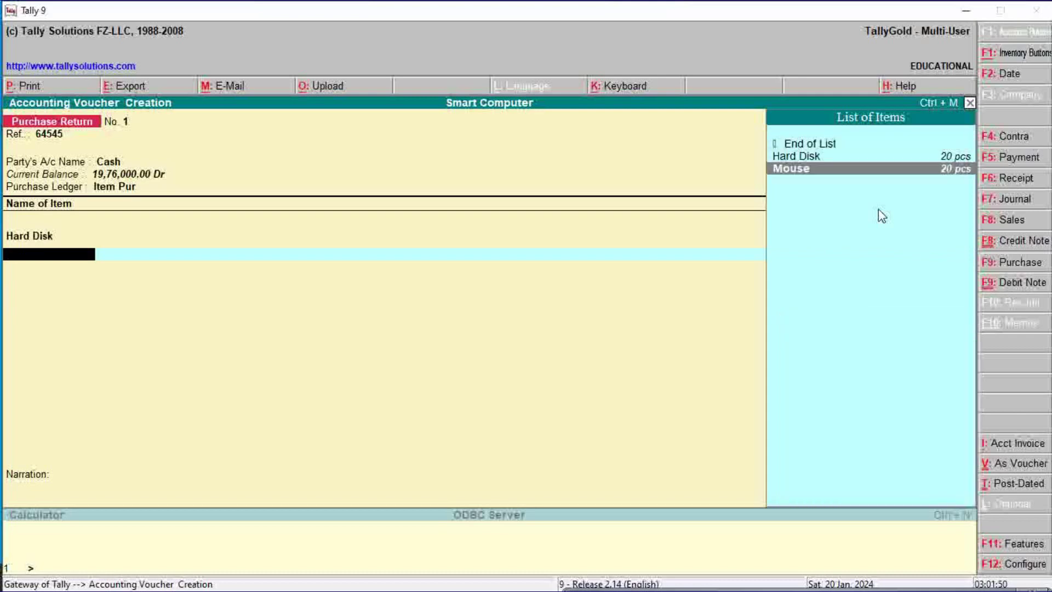
{"action": "key", "text": "Return"}
{"action": "key", "text": "k"}
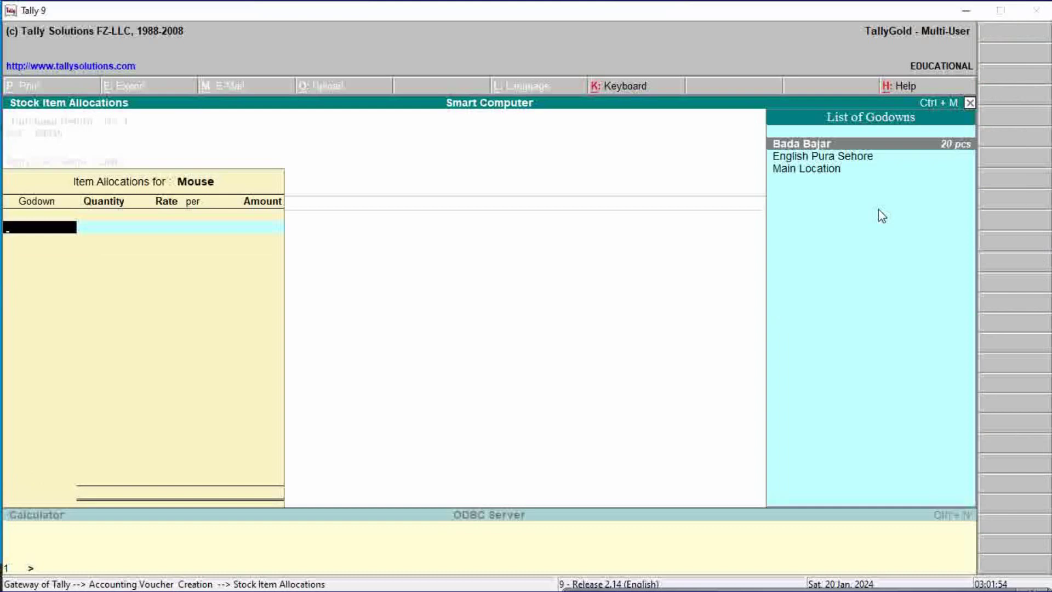
{"action": "key", "text": "Return"}
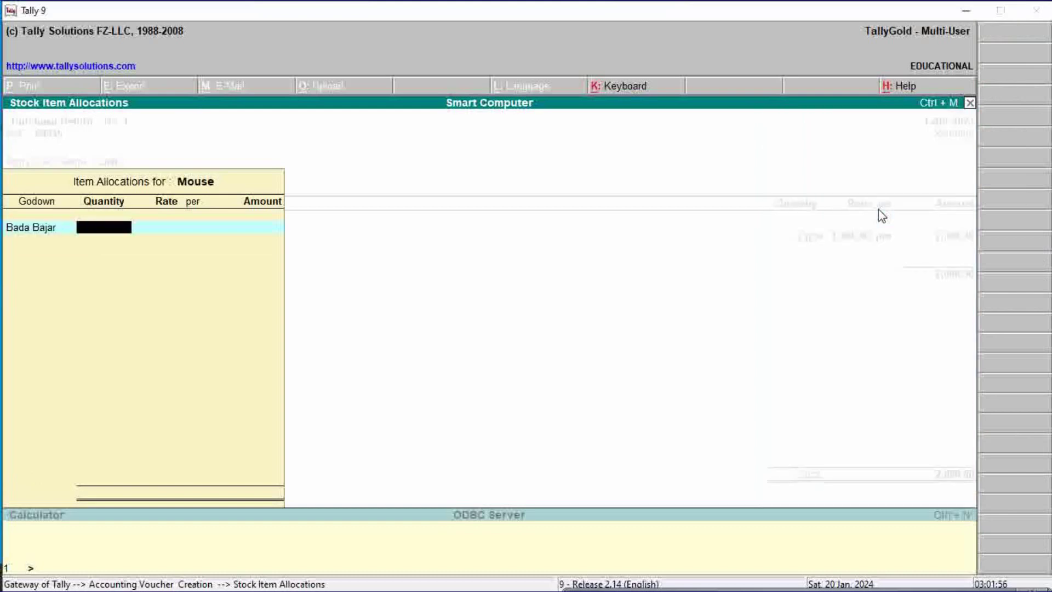
{"action": "type", "text": "10"}
{"action": "key", "text": "Return"}
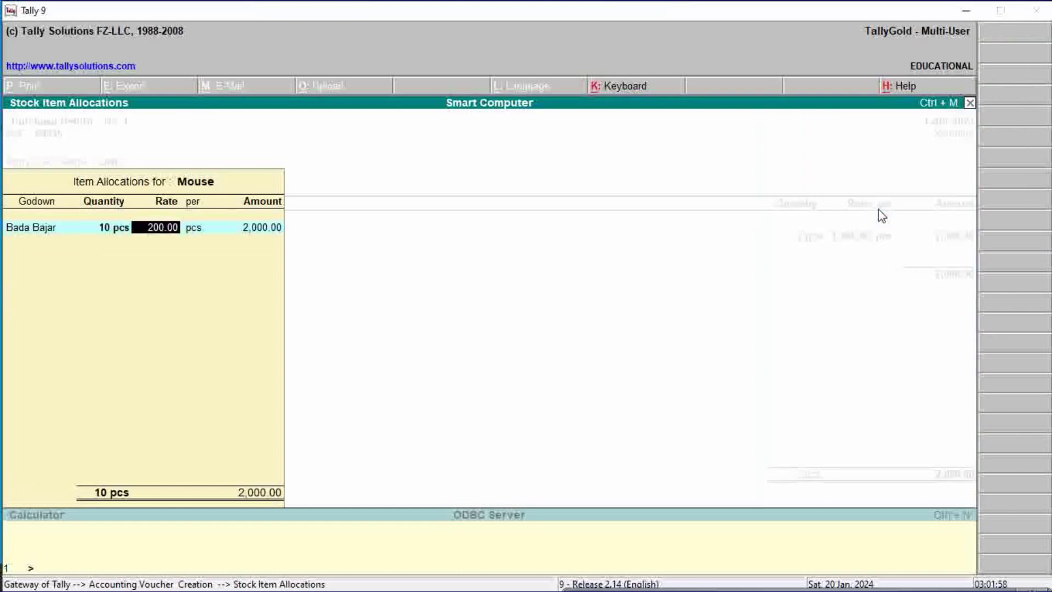
{"action": "key", "text": "Return"}
{"action": "key", "text": "Return"}
{"action": "key", "text": "Return"}
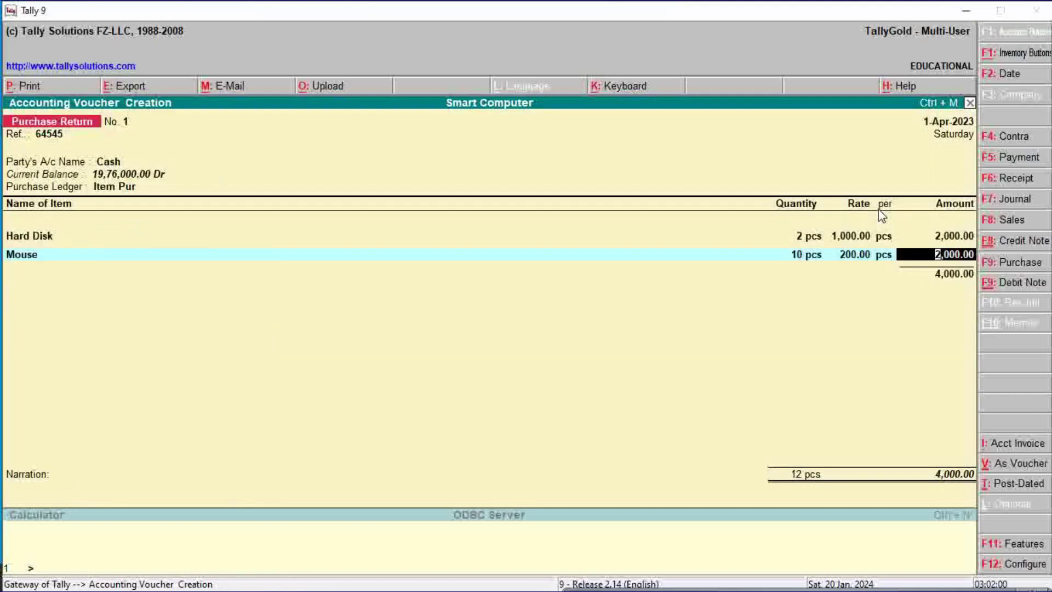
Step: End the item list and save the Purchase Return voucher without a narration
{"action": "key", "text": "Return"}
{"action": "key", "text": "Return"}
{"action": "key", "text": "Return"}
{"action": "key", "text": "y"}
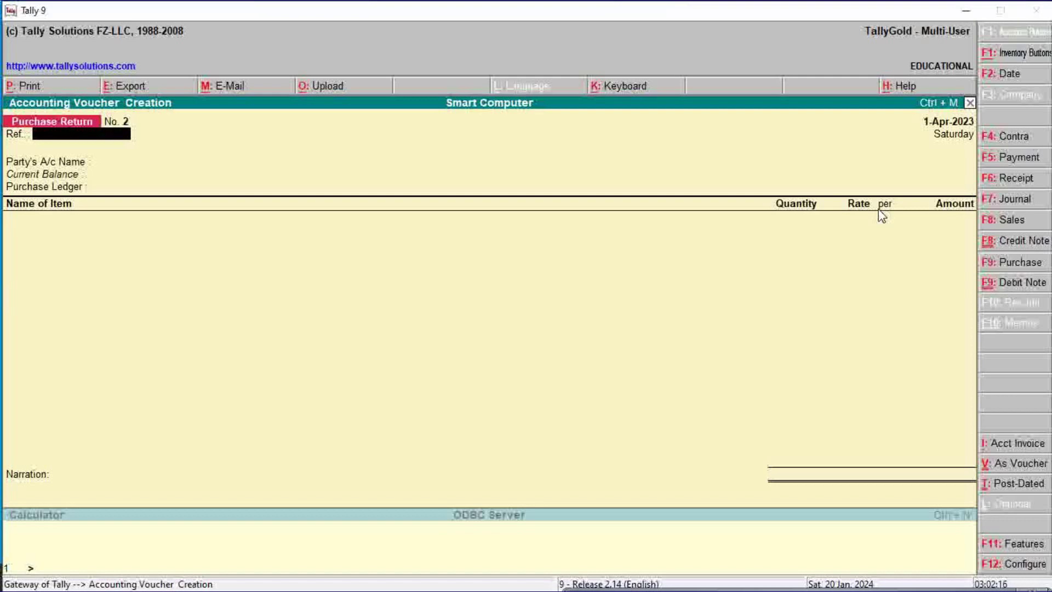
Step: Start a Sales voucher with reference 1, Cash as the party account with default details, and Item Sale as the sales ledger
{"action": "key", "text": "F8"}
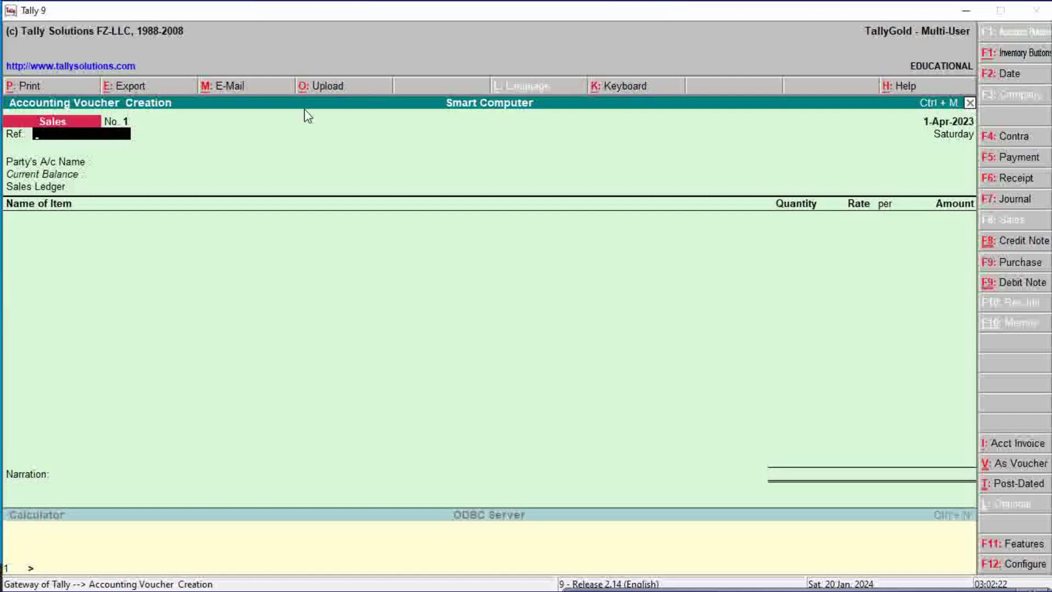
{"action": "type", "text": "1"}
{"action": "key", "text": "Return"}
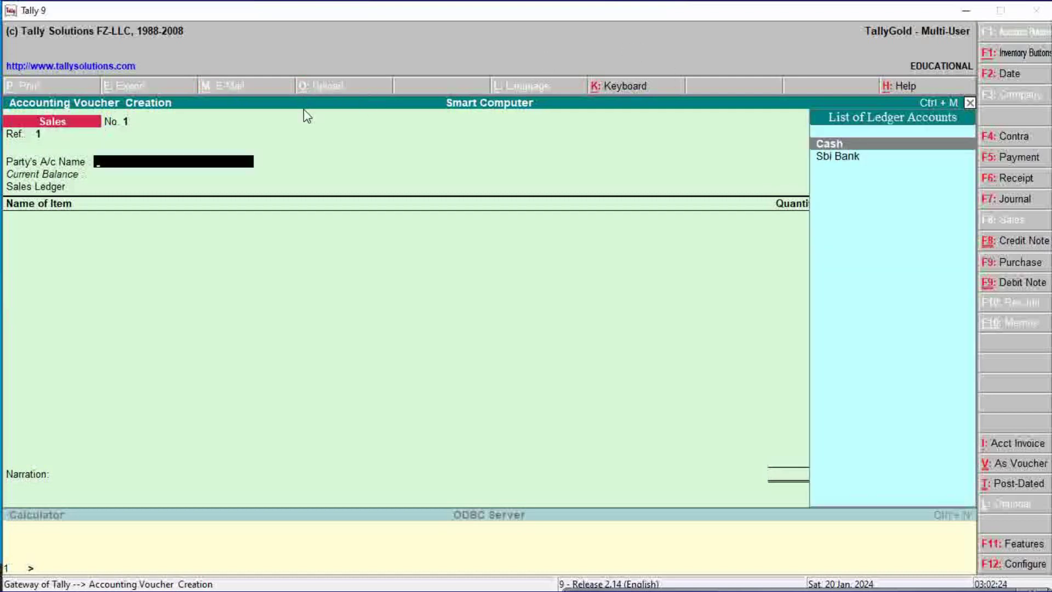
{"action": "key", "text": "Return"}
{"action": "key", "text": "Return"}
{"action": "key", "text": "Return"}
{"action": "key", "text": "Return"}
{"action": "key", "text": "Return"}
{"action": "key", "text": "Return"}
{"action": "key", "text": "Return"}
{"action": "key", "text": "Return"}
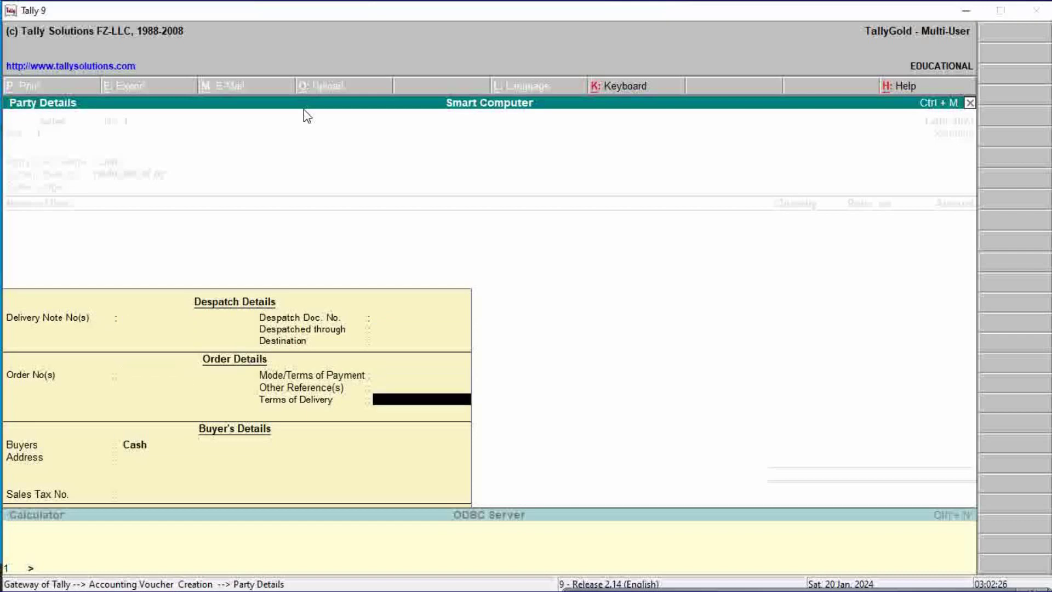
{"action": "key", "text": "Return"}
{"action": "key", "text": "Return"}
{"action": "key", "text": "Return"}
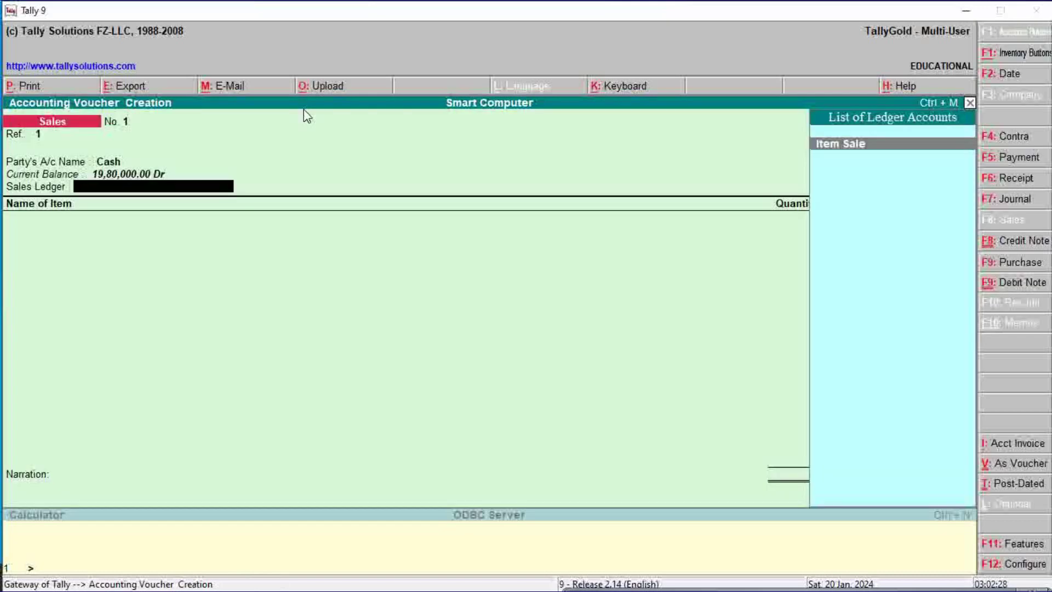
{"action": "key", "text": "Return"}
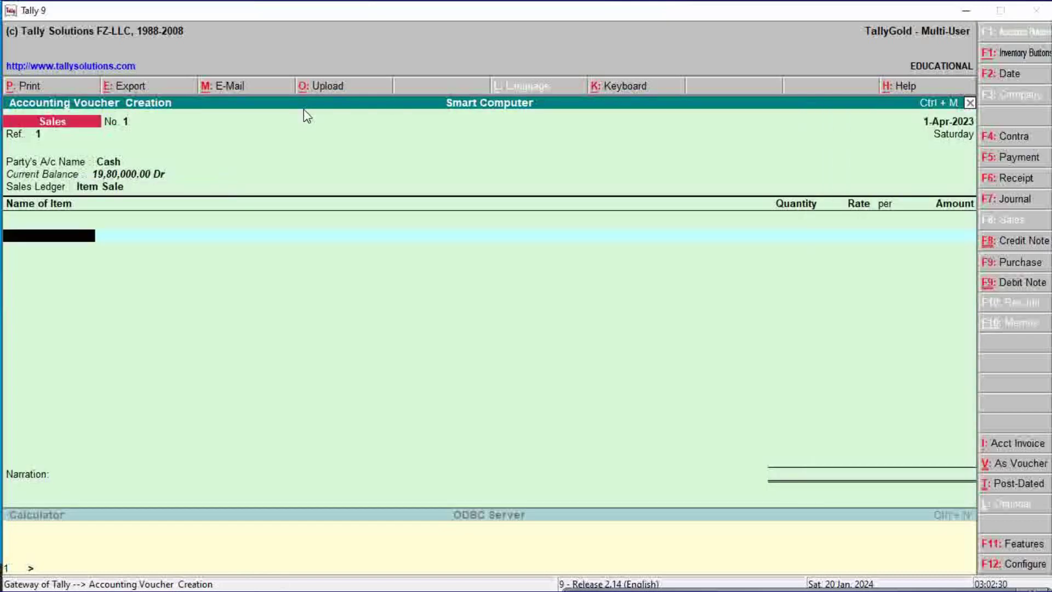
Step: Add Hard Disk to the Sales voucher, with 10 pcs from the Bada Bajar godown at a rate of 1200 per pcs
{"action": "type", "text": "H"}
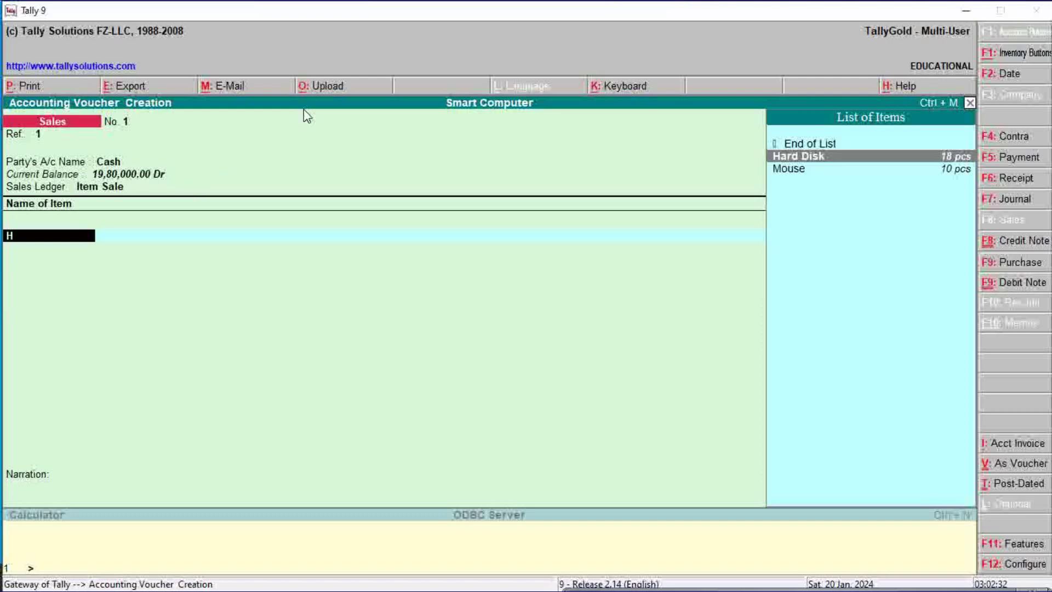
{"action": "left_click", "coordinate": [930, 157]}
{"action": "left_click", "coordinate": [930, 157]}
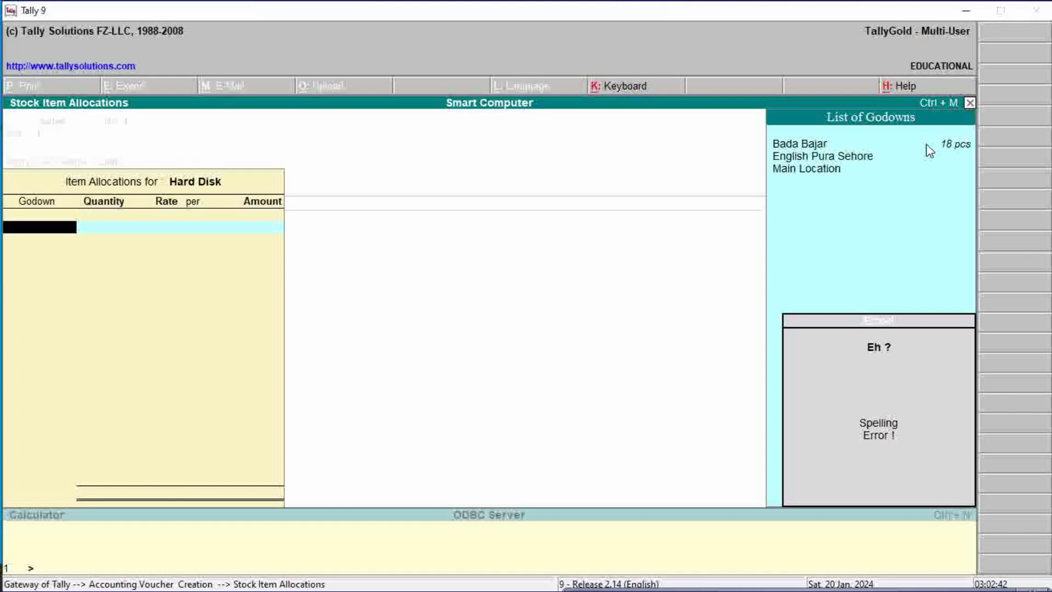
{"action": "key", "text": "Return"}
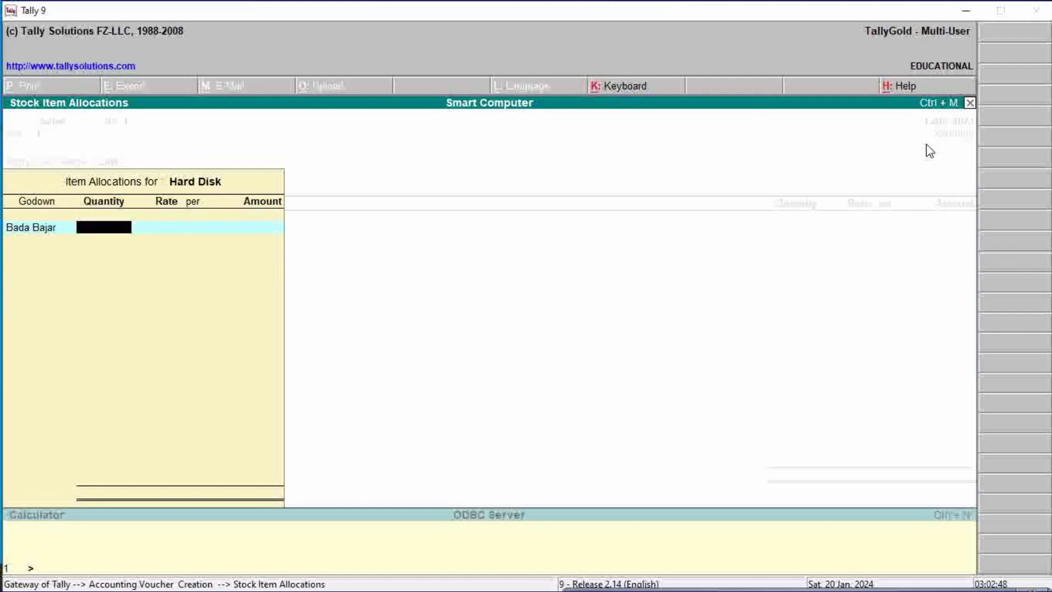
{"action": "type", "text": "100"}
{"action": "key", "text": "BackSpace"}
{"action": "key", "text": "Return"}
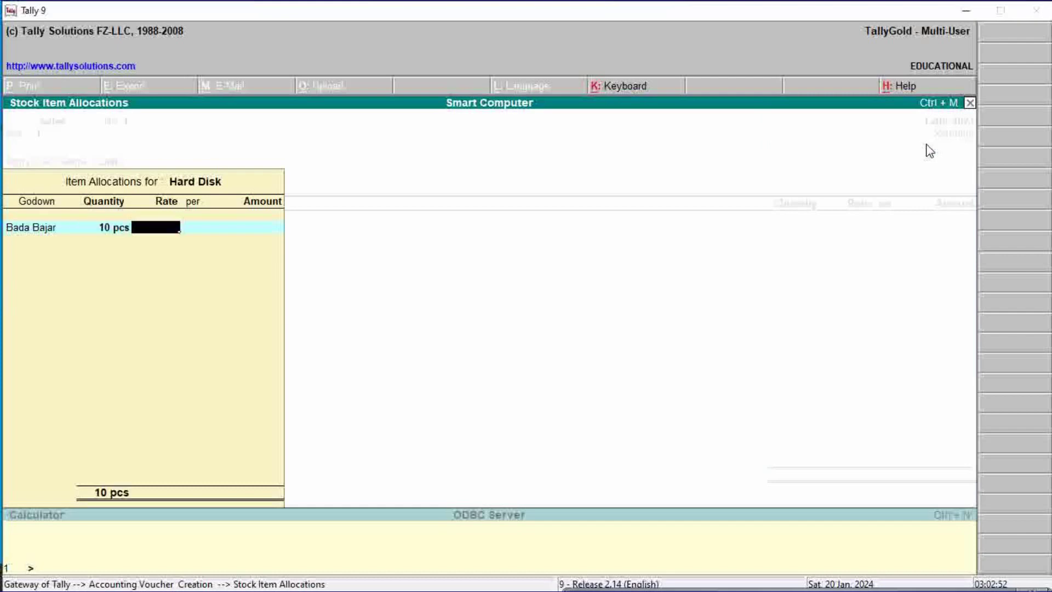
{"action": "type", "text": "1200"}
{"action": "key", "text": "Return"}
{"action": "key", "text": "Return"}
{"action": "key", "text": "Return"}
{"action": "key", "text": "Return"}
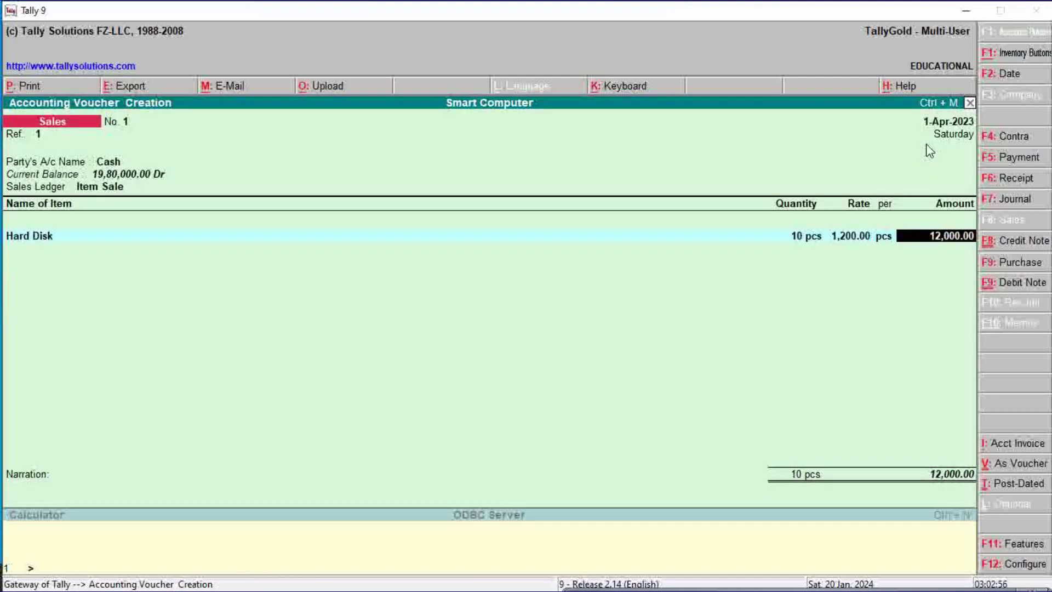
Step: End the item list and save the Sales voucher without a narration
{"action": "key", "text": "Return"}
{"action": "key", "text": "Return"}
{"action": "key", "text": "Return"}
{"action": "key", "text": "Return"}
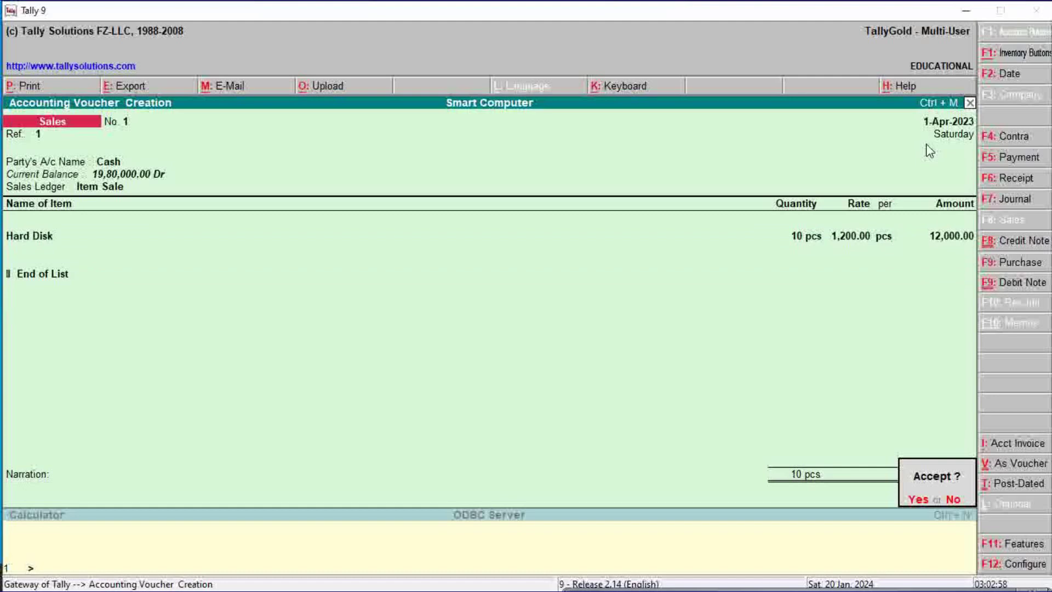
{"action": "key", "text": "Return"}
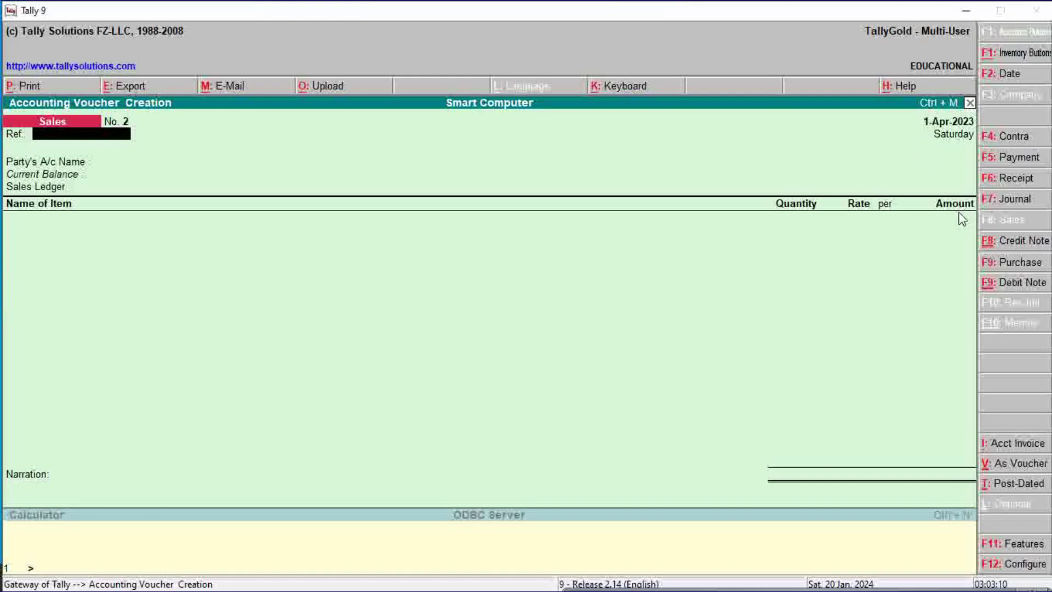
Step: Switch to a Credit Note entry using the Sales Return voucher type
{"action": "left_click", "coordinate": [1020, 244]}
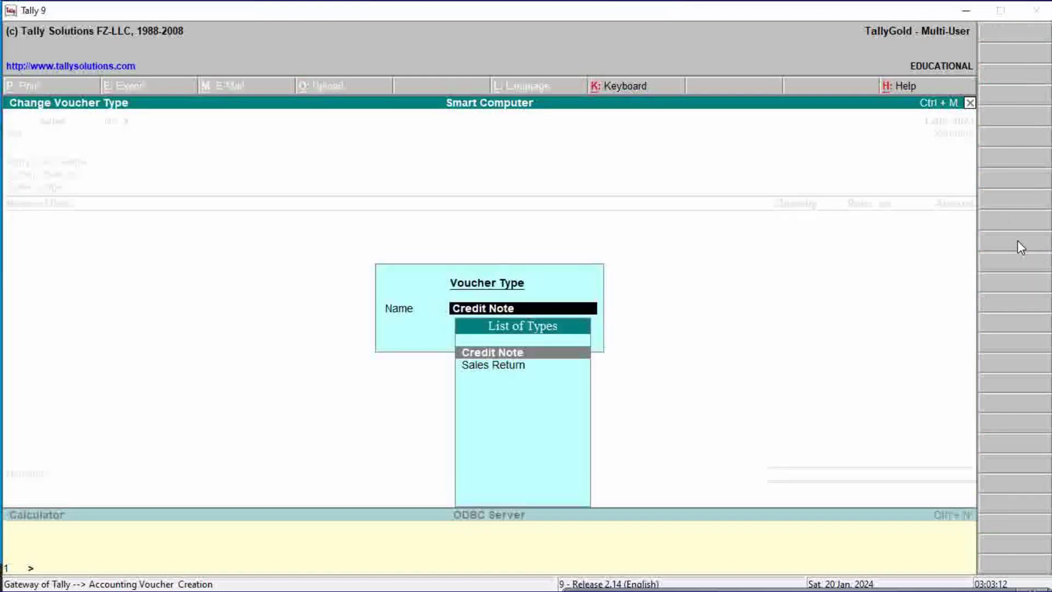
{"action": "key", "text": "Down"}
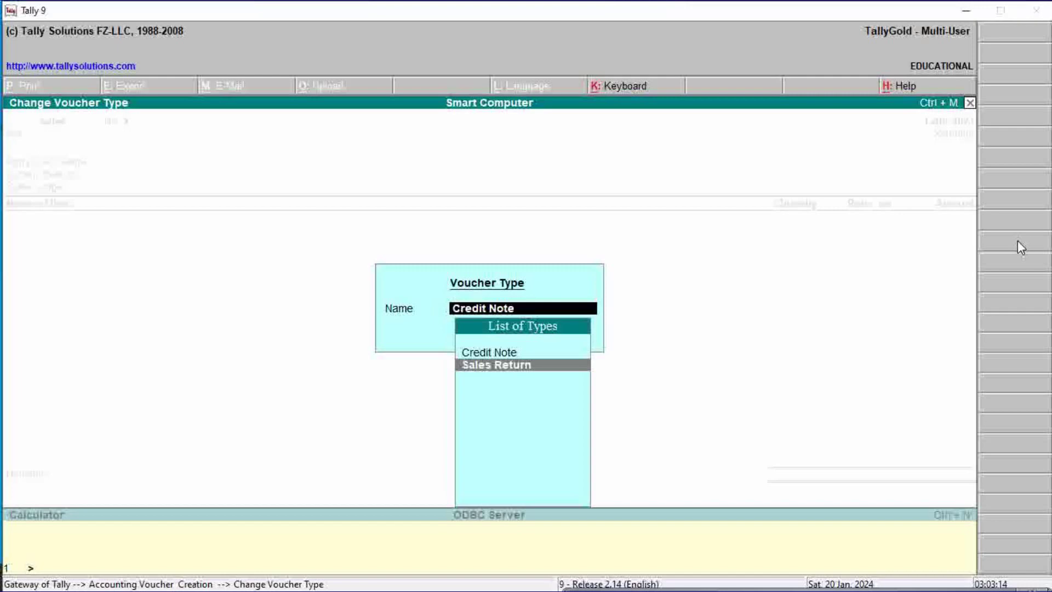
{"action": "key", "text": "Return"}
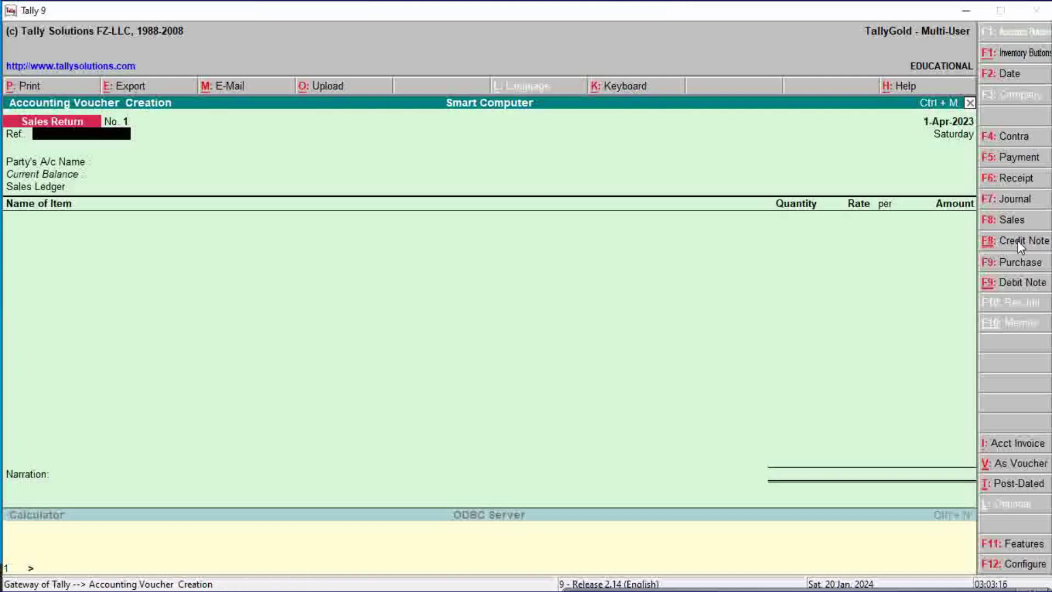
Step: Fill in the Sales Return with reference 1, Cash as the party account with default details, and Item Sale as the sales ledger
{"action": "type", "text": "1"}
{"action": "key", "text": "Return"}
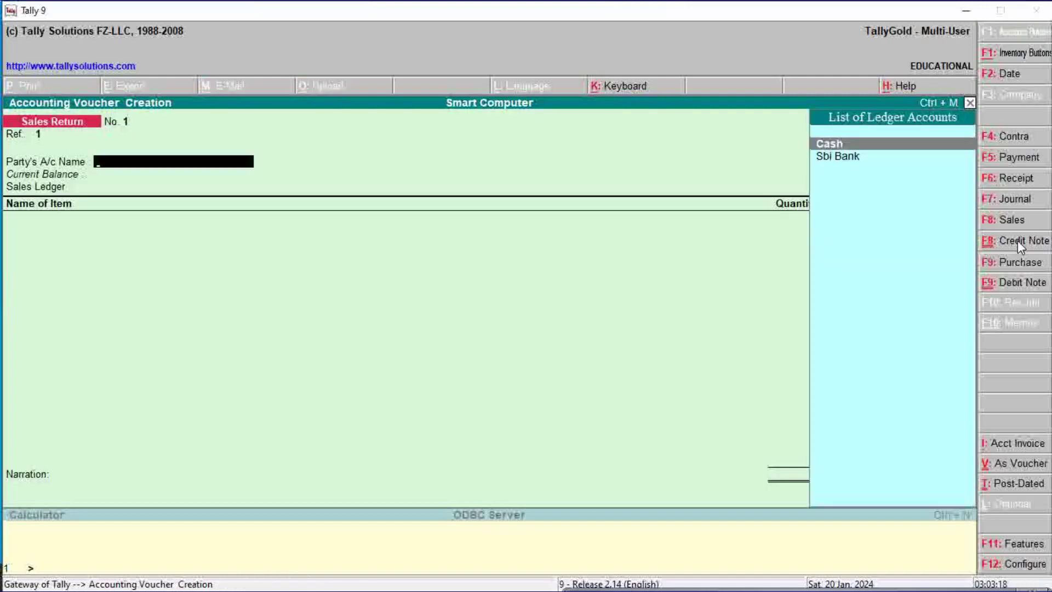
{"action": "key", "text": "Return"}
{"action": "key", "text": "Return"}
{"action": "key", "text": "Return"}
{"action": "key", "text": "Return"}
{"action": "key", "text": "Return"}
{"action": "key", "text": "Return"}
{"action": "key", "text": "Return"}
{"action": "key", "text": "Return"}
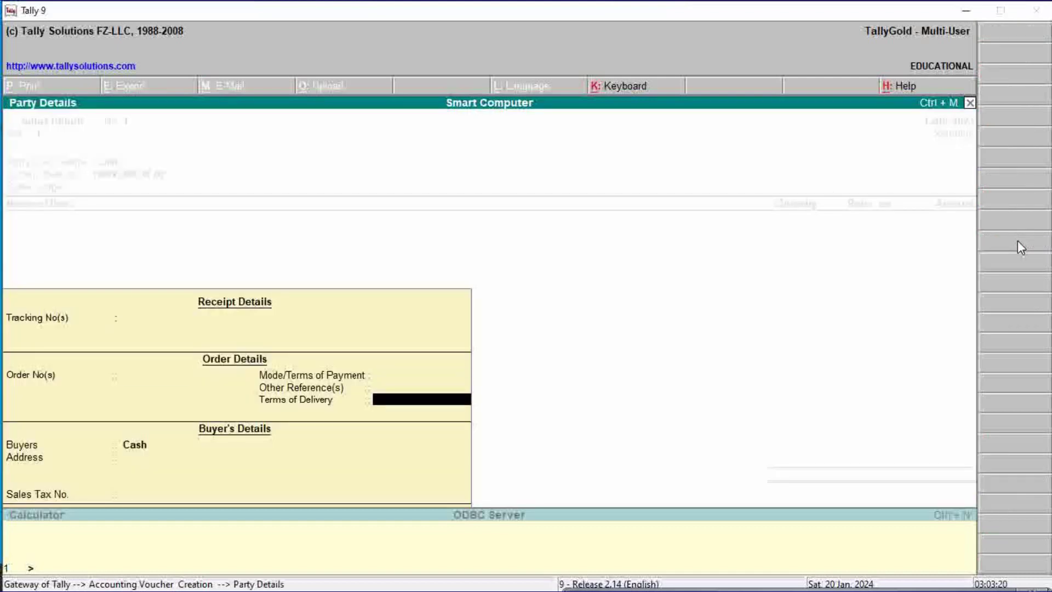
{"action": "key", "text": "Return"}
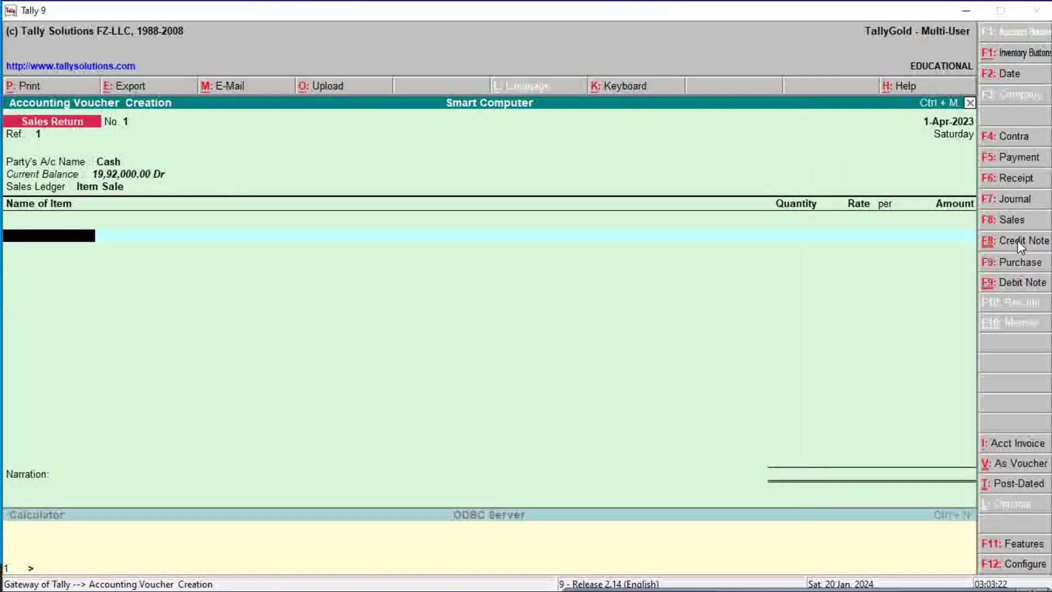
Step: Add Hard Disk to the Sales Return, with 4 pcs to the Bada Bajar godown at the default rate of 1,200 per pcs
{"action": "type", "text": "H"}
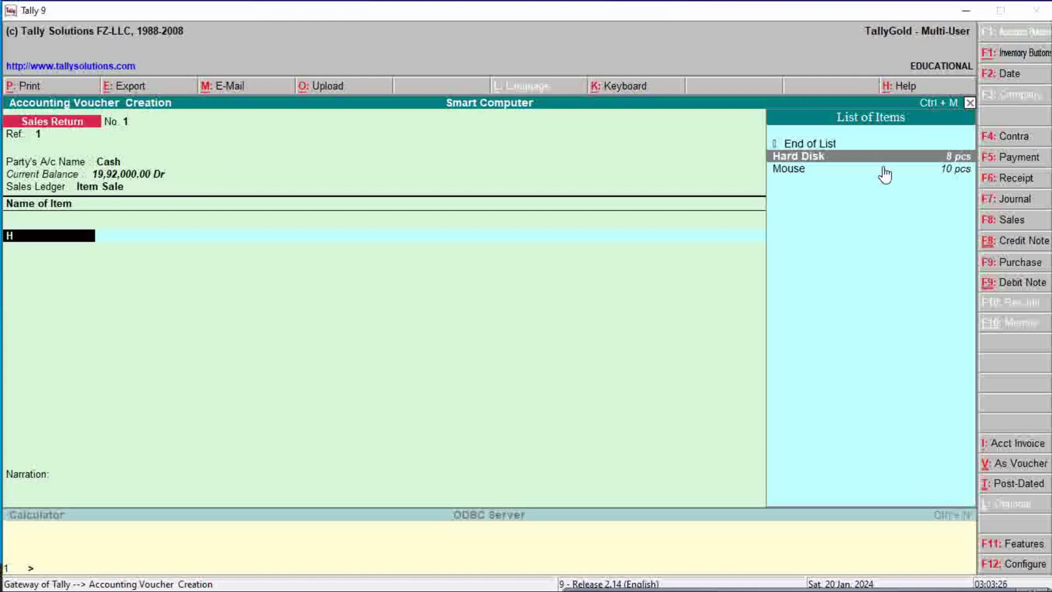
{"action": "key", "text": "Return"}
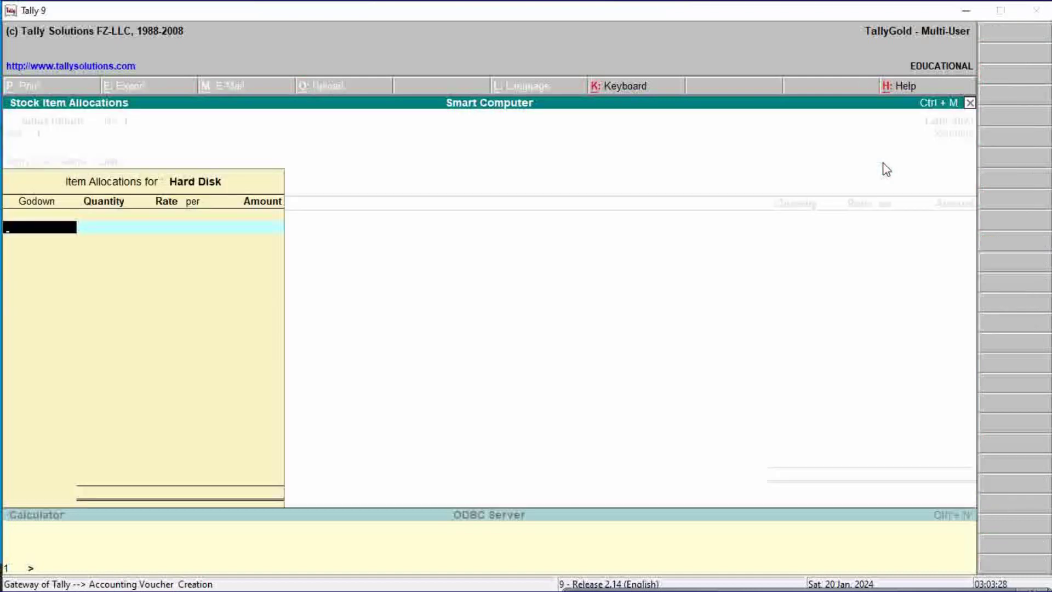
{"action": "type", "text": "s"}
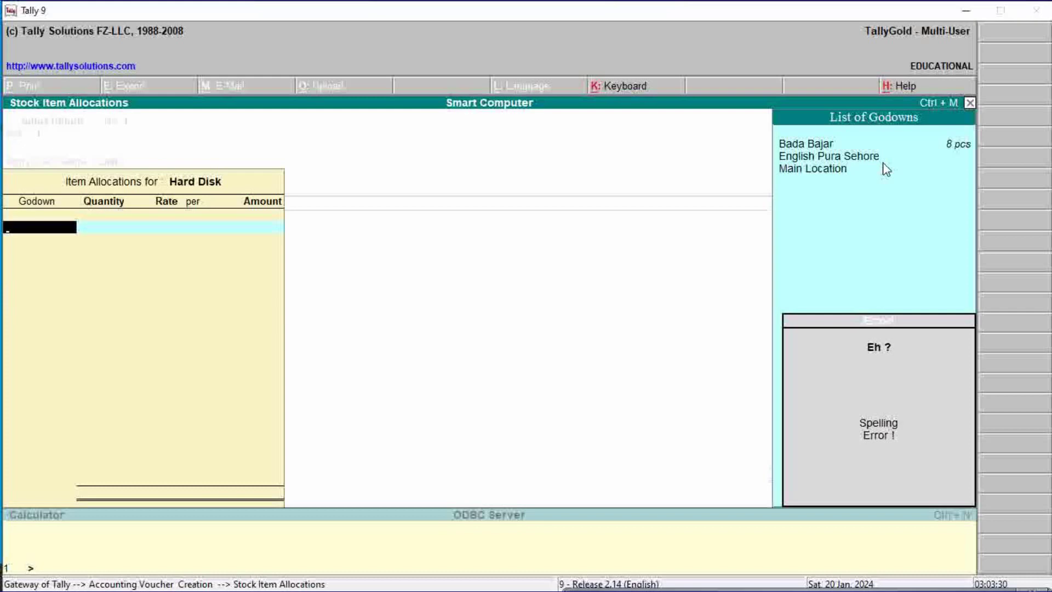
{"action": "type", "text": "b"}
{"action": "key", "text": "Return"}
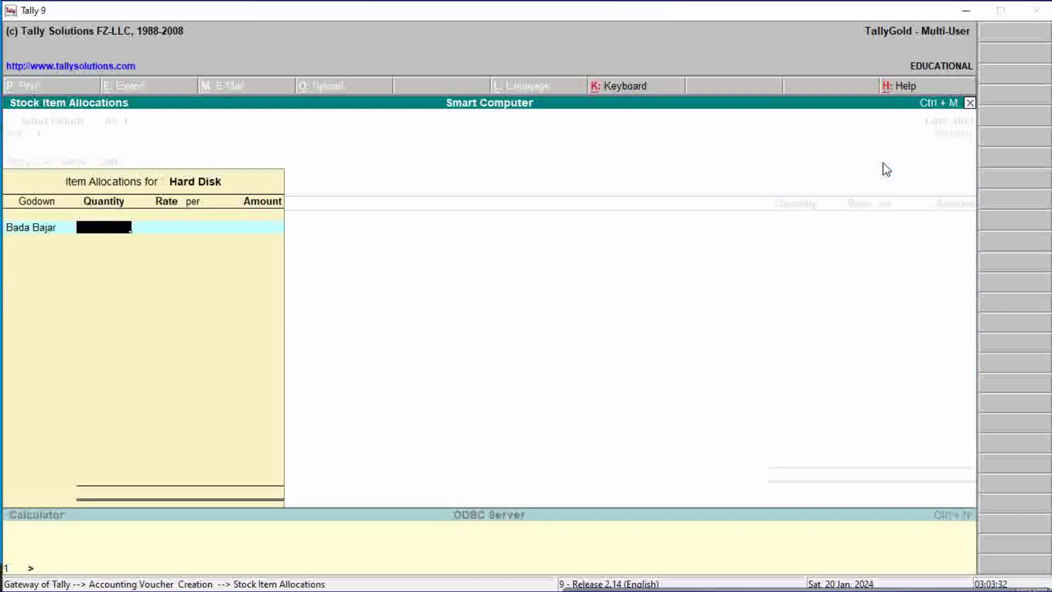
{"action": "type", "text": "4"}
{"action": "key", "text": "Return"}
{"action": "key", "text": "Return"}
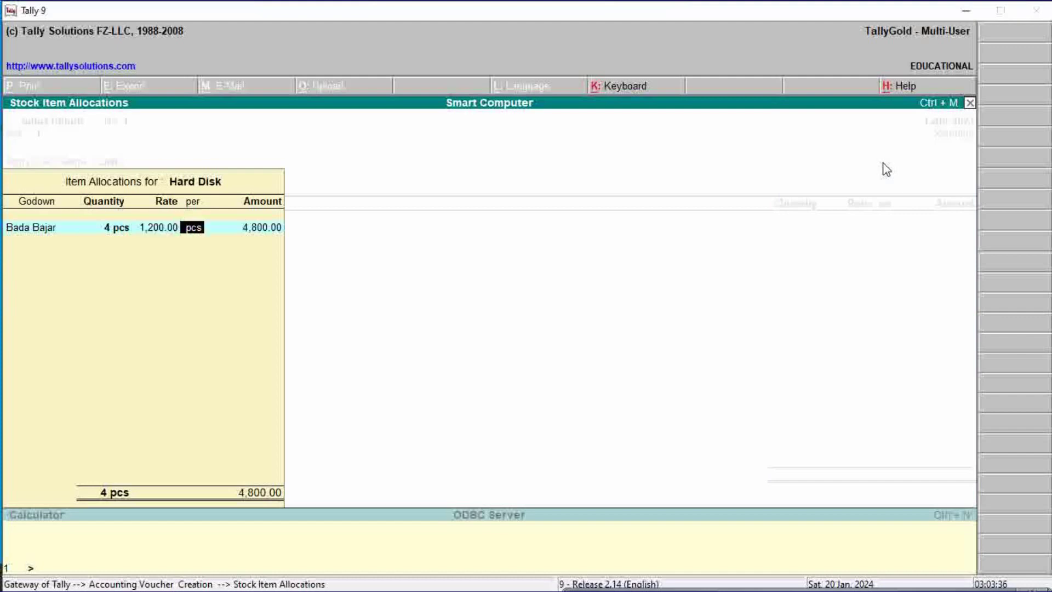
{"action": "key", "text": "Return"}
{"action": "key", "text": "Return"}
{"action": "key", "text": "Return"}
Step: End the item list and save the Sales Return voucher without a narration
{"action": "key", "text": "Return"}
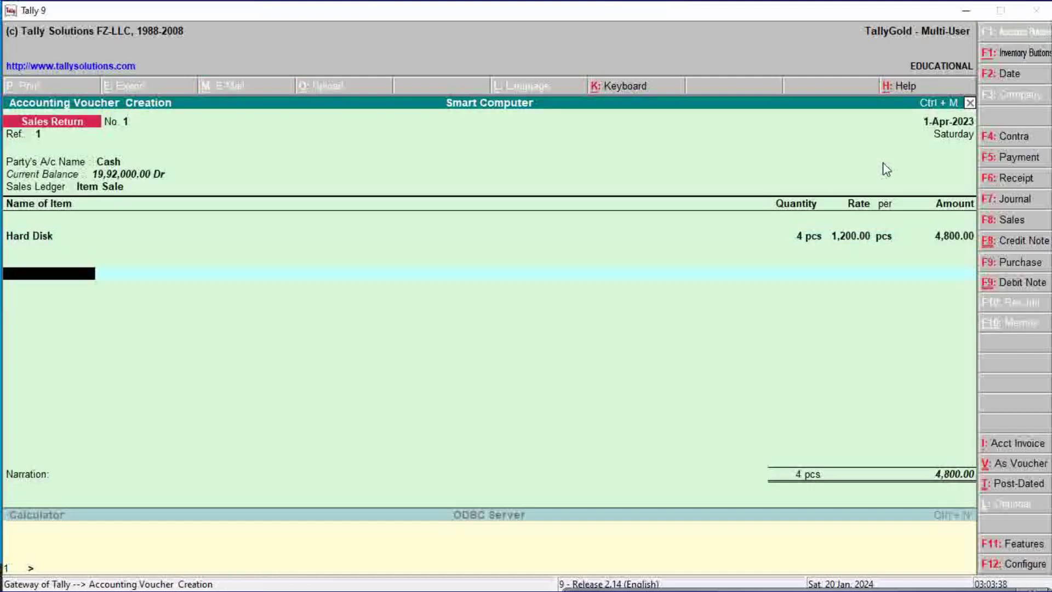
{"action": "key", "text": "Return"}
{"action": "key", "text": "Return"}
{"action": "key", "text": "Return"}
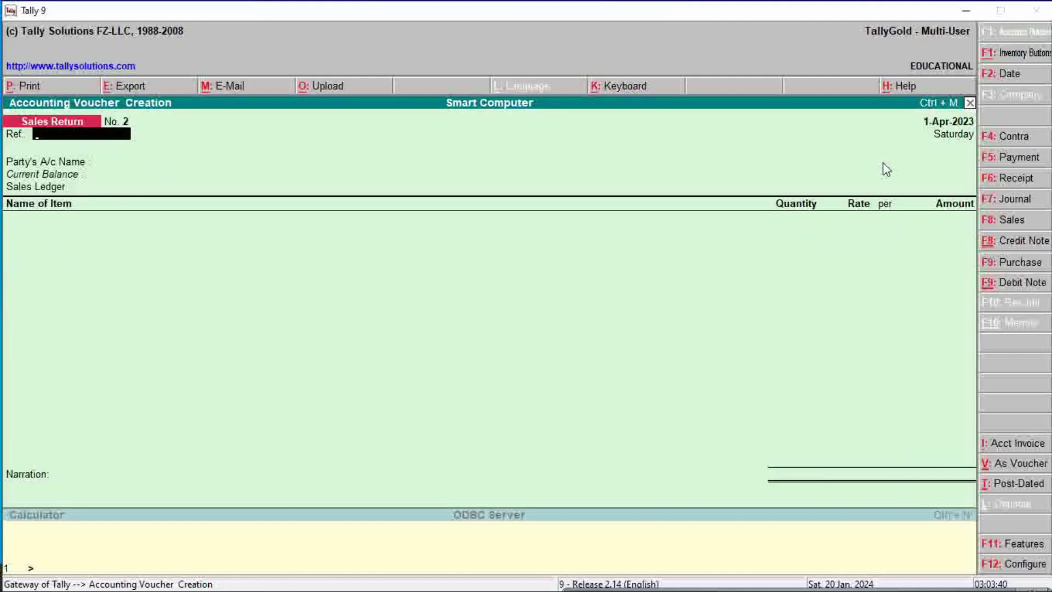